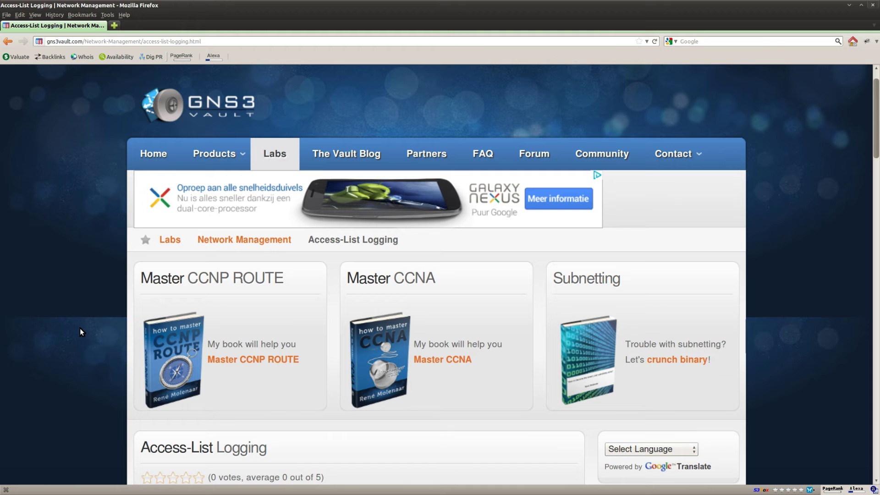
Step: Review the lab page's requirement to log OSPF packets
{"action": "scroll", "coordinate": [76, 310], "scroll_direction": "down", "scroll_amount": 5}
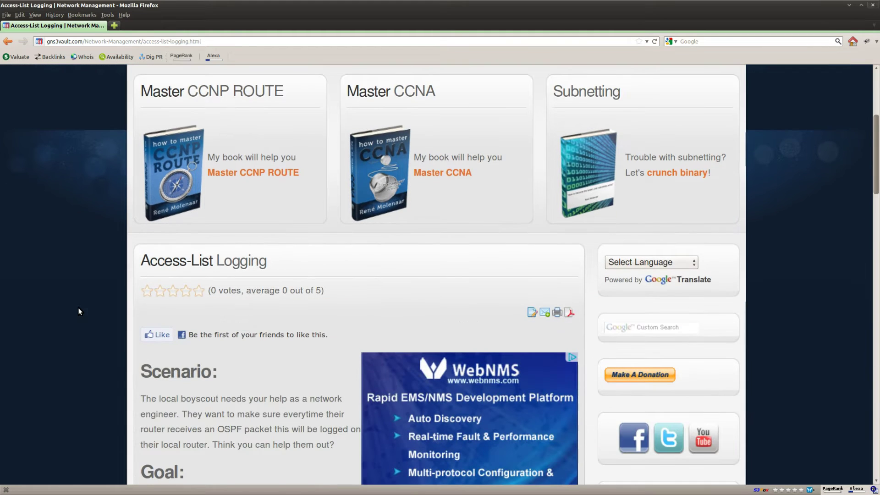
{"action": "left_click_drag", "start_coordinate": [275, 265], "coordinate": [140, 267]}
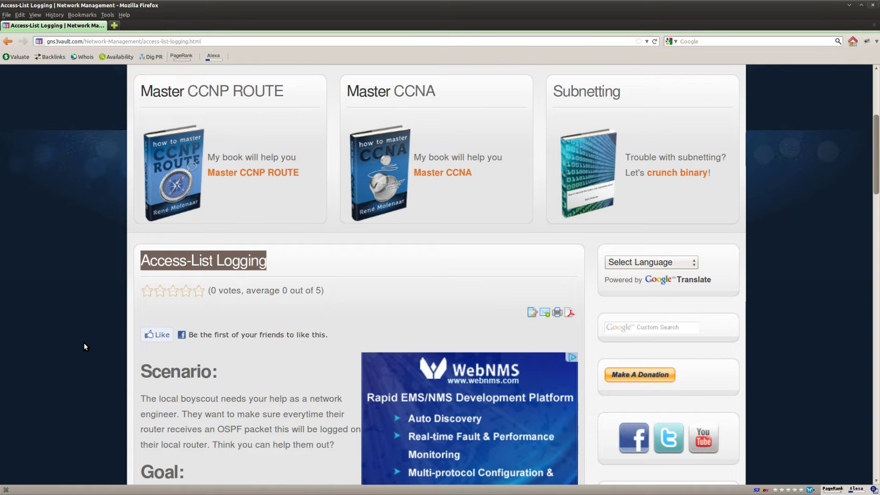
{"action": "scroll", "coordinate": [87, 342], "scroll_direction": "down", "scroll_amount": 3}
{"action": "scroll", "coordinate": [97, 339], "scroll_direction": "down", "scroll_amount": 3}
{"action": "scroll", "coordinate": [103, 337], "scroll_direction": "down", "scroll_amount": 3}
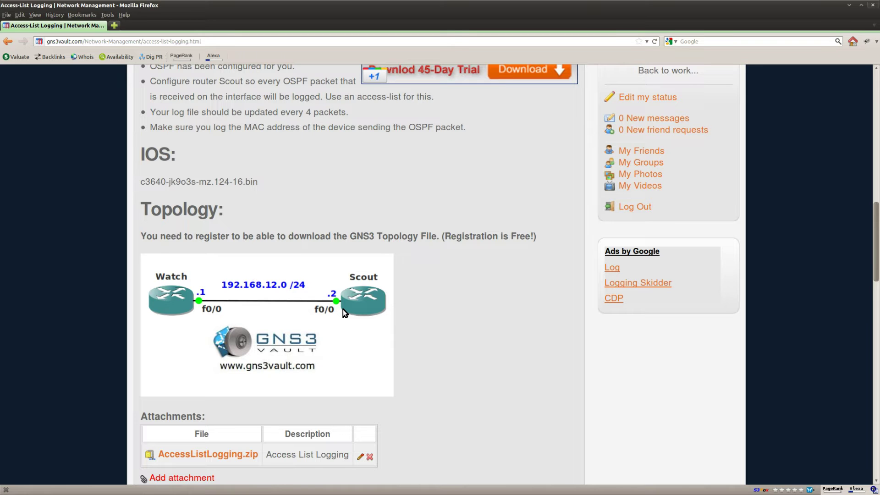
{"action": "scroll", "coordinate": [144, 311], "scroll_direction": "up", "scroll_amount": 4}
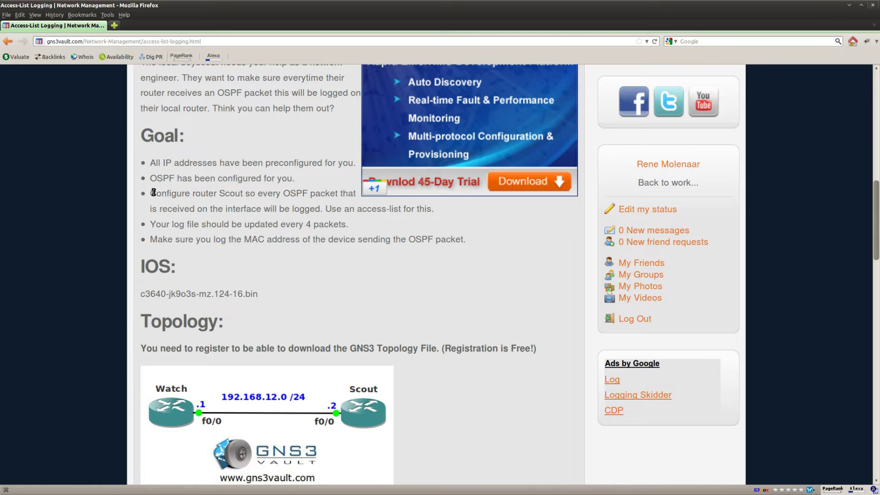
{"action": "left_click_drag", "start_coordinate": [150, 193], "coordinate": [318, 197]}
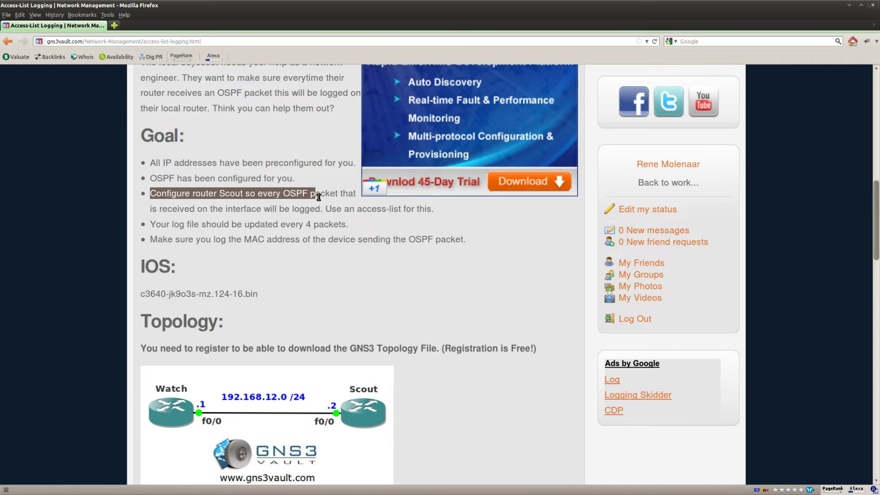
{"action": "left_click_drag", "start_coordinate": [319, 197], "coordinate": [434, 211]}
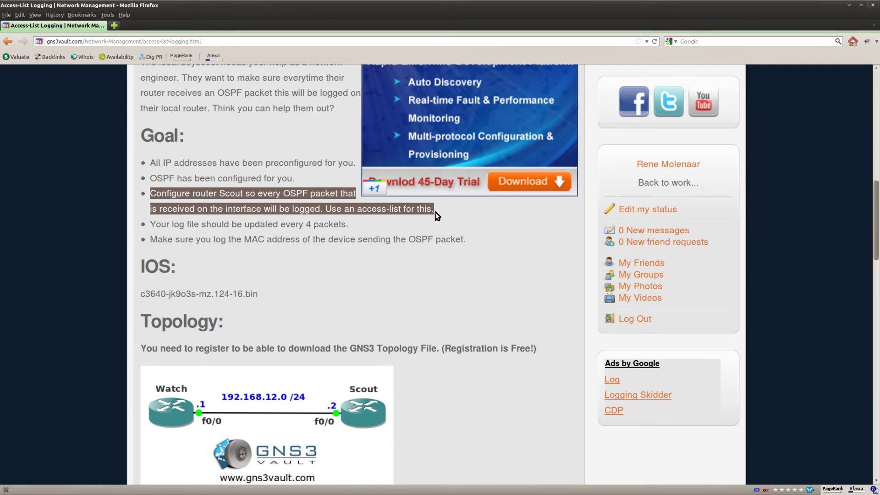
{"action": "left_click", "coordinate": [329, 241]}
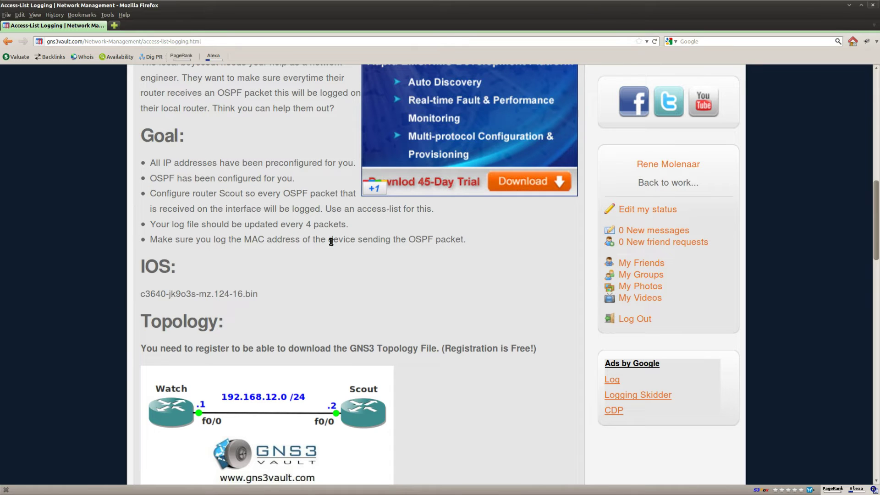
{"action": "key", "text": "alt+Tab"}
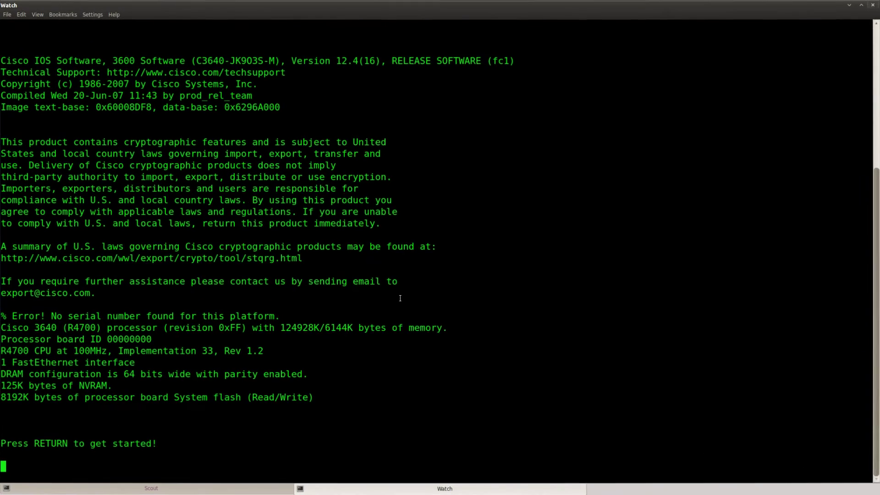
Step: Bring up Scout's console and enter privileged and global configuration mode
{"action": "left_click", "coordinate": [161, 489]}
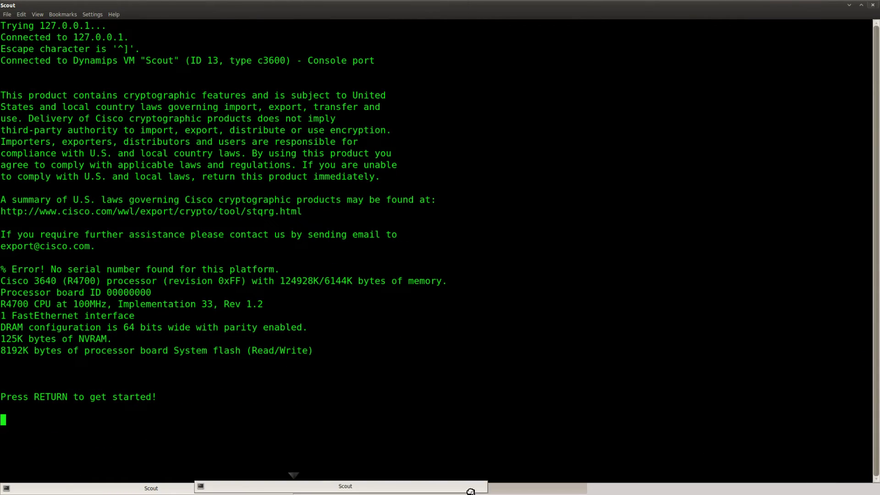
{"action": "left_click_drag", "start_coordinate": [230, 491], "coordinate": [570, 492]}
{"action": "left_click", "coordinate": [193, 490]}
{"action": "left_click", "coordinate": [385, 489]}
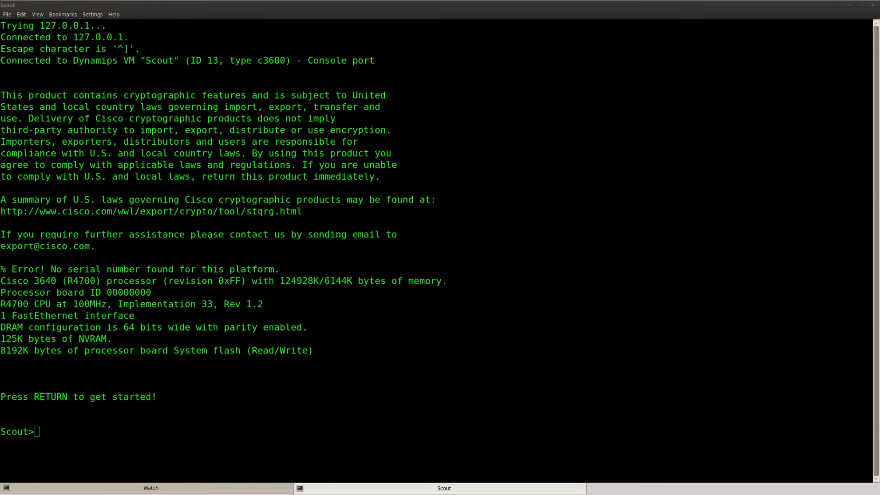
{"action": "key", "text": "Return"}
{"action": "type", "text": "ena"}
{"action": "key", "text": "Return"}
{"action": "type", "text": "conf t"}
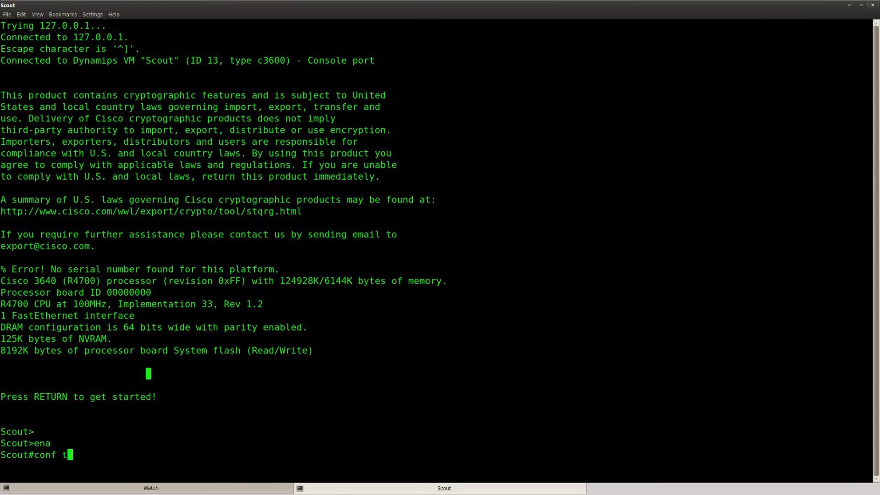
{"action": "key", "text": "Return"}
Step: Create the extended access list OSPFLOG on Scout
{"action": "type", "text": "acc"}
{"action": "key", "text": "Tab"}
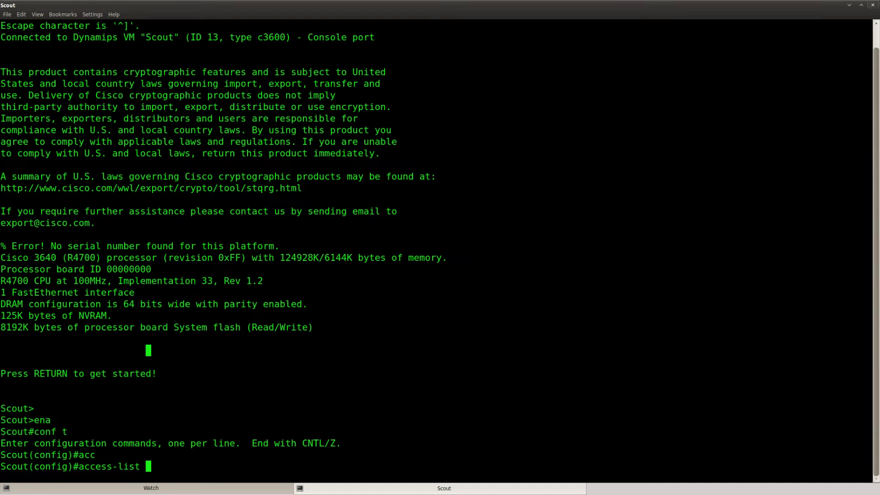
{"action": "key", "text": "BackSpace"}
{"action": "key", "text": "BackSpace"}
{"action": "key", "text": "BackSpace"}
{"action": "key", "text": "BackSpace"}
{"action": "key", "text": "ctrl+a"}
{"action": "type", "text": "ip"}
{"action": "key", "text": "Tab"}
{"action": "type", "text": "ess"}
{"action": "key", "text": "Tab"}
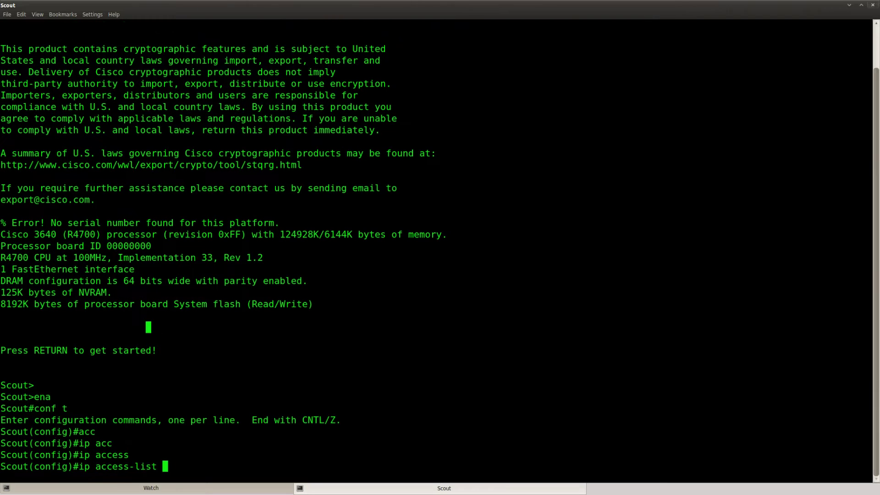
{"action": "type", "text": "exte"}
{"action": "key", "text": "Tab"}
{"action": "type", "text": "?"}
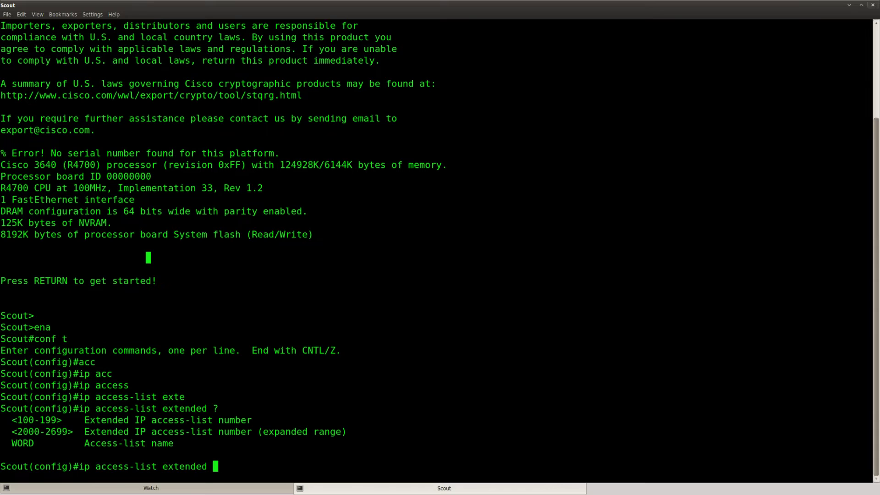
{"action": "type", "text": "OSPFLOG "}
{"action": "type", "text": "?"}
{"action": "key", "text": "Return"}
Step: Add a permit ospf any any entry to OSPFLOG
{"action": "type", "text": "per"}
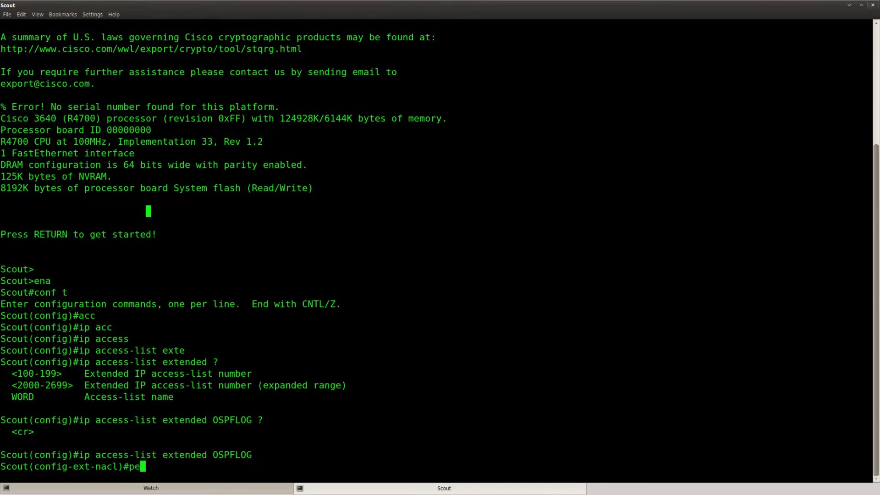
{"action": "key", "text": "Tab"}
{"action": "type", "text": "?"}
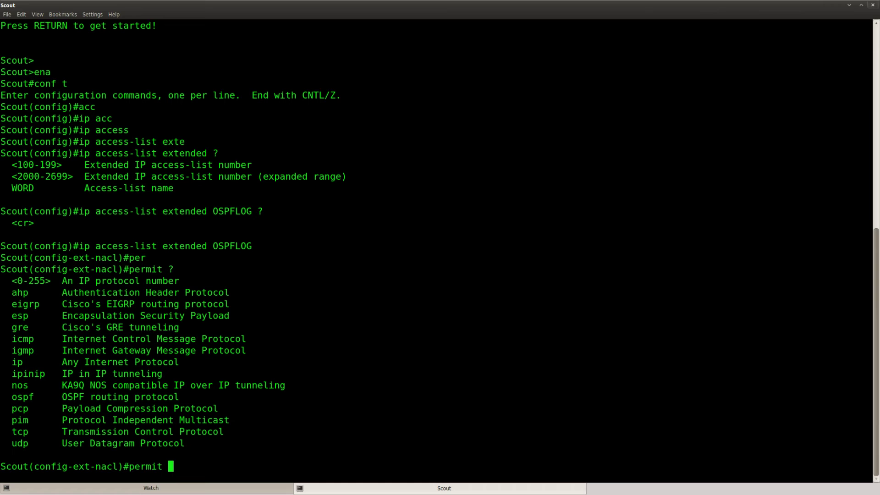
{"action": "left_click_drag", "start_coordinate": [180, 397], "coordinate": [12, 397]}
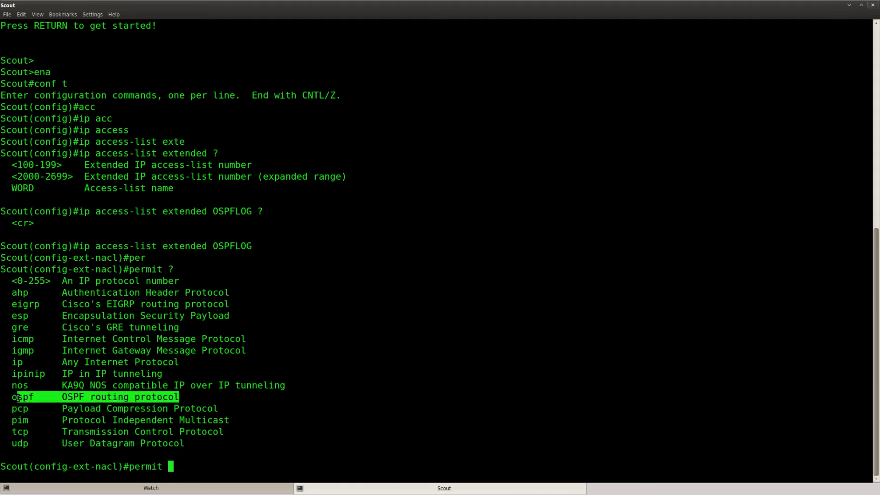
{"action": "left_click", "coordinate": [92, 420]}
{"action": "type", "text": "os"}
{"action": "key", "text": "Tab"}
{"action": "type", "text": "?"}
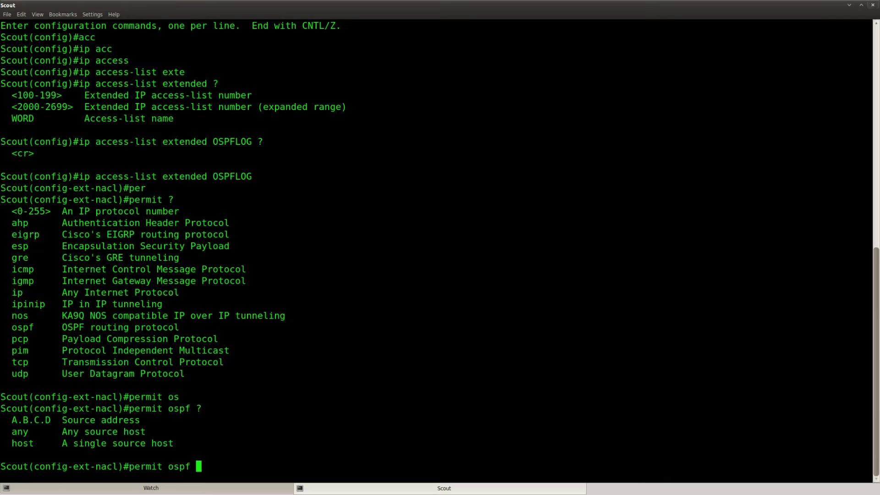
{"action": "type", "text": "an"}
{"action": "key", "text": "Tab"}
{"action": "type", "text": "an"}
{"action": "key", "text": "Tab"}
{"action": "key", "text": "Return"}
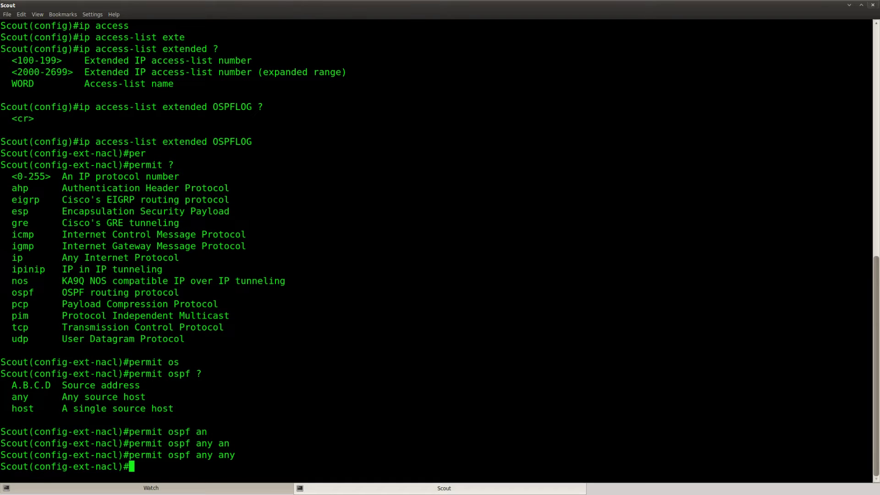
Step: Exit configuration mode and list the interface summary with show ip int brief
{"action": "key", "text": "ctrl+z"}
{"action": "type", "text": "show ip int bri"}
{"action": "key", "text": "Tab"}
{"action": "key", "text": "Return"}
Step: Apply OSPFLOG inbound on interface FastEthernet0/0 with ip access-group
{"action": "key", "text": "Return"}
{"action": "key", "text": "Return"}
{"action": "type", "text": "conf t"}
{"action": "key", "text": "Return"}
{"action": "type", "text": "int f0/0"}
{"action": "key", "text": "Return"}
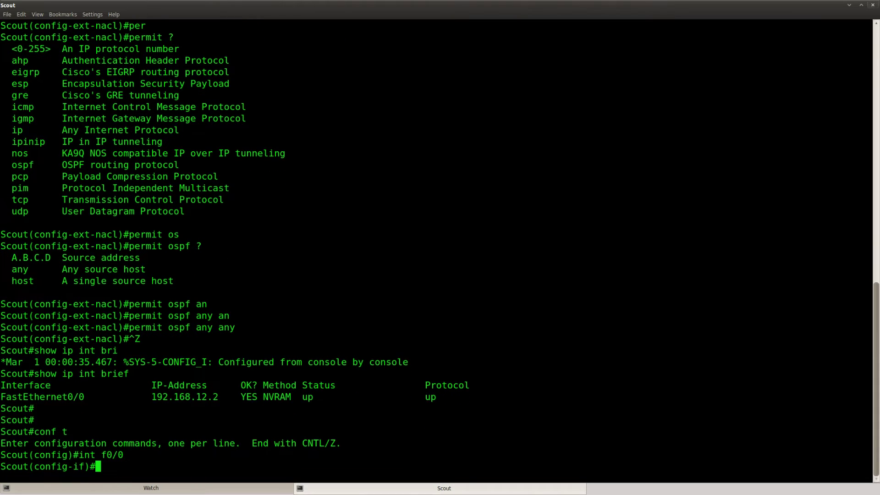
{"action": "type", "text": "ip access"}
{"action": "key", "text": "Tab"}
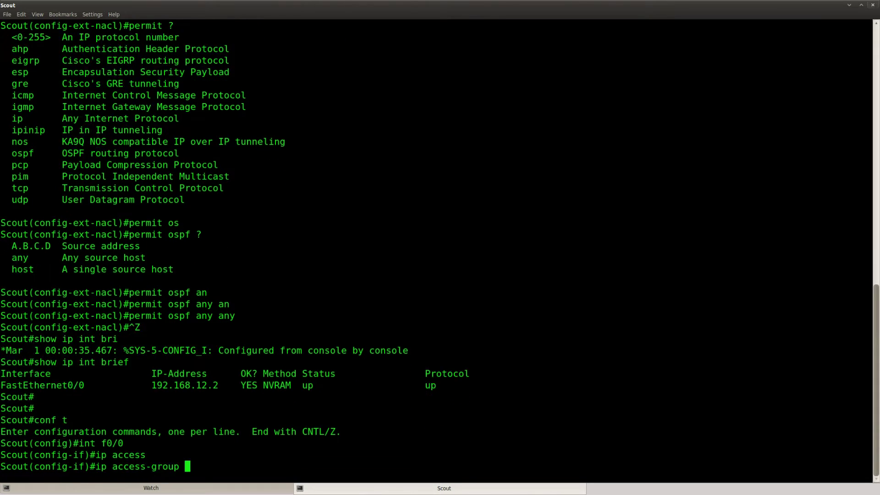
{"action": "type", "text": "?"}
{"action": "type", "text": "OSP"}
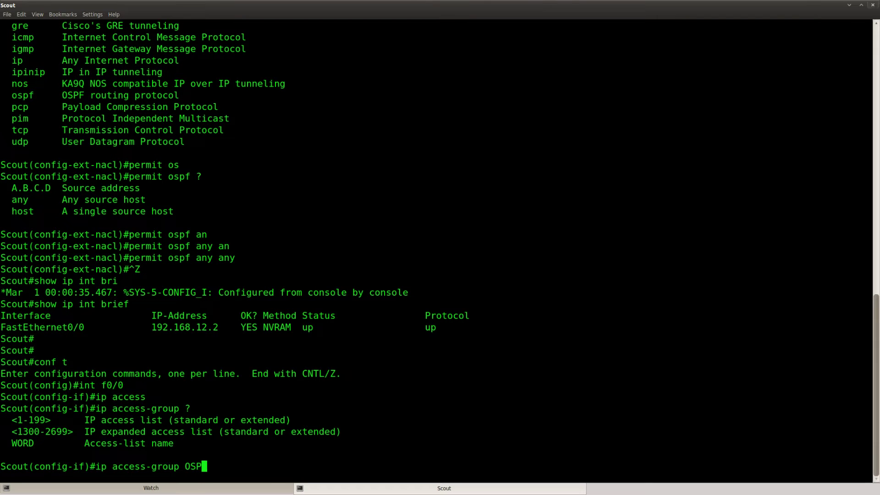
{"action": "type", "text": "FLOG ?in"}
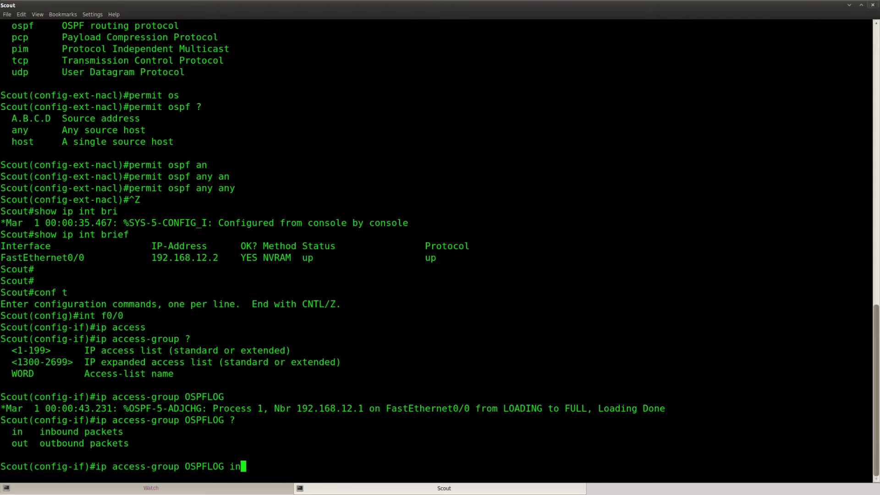
{"action": "key", "text": "Tab"}
{"action": "key", "text": "Return"}
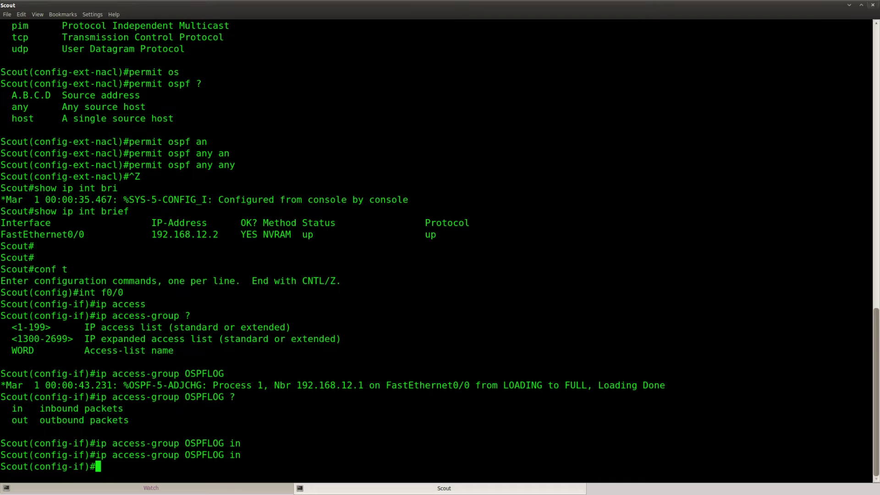
Step: Run show access-lists and highlight OSPFLOG's permit ospf any any entry with 1 match
{"action": "key", "text": "ctrl+z"}
{"action": "key", "text": "Return"}
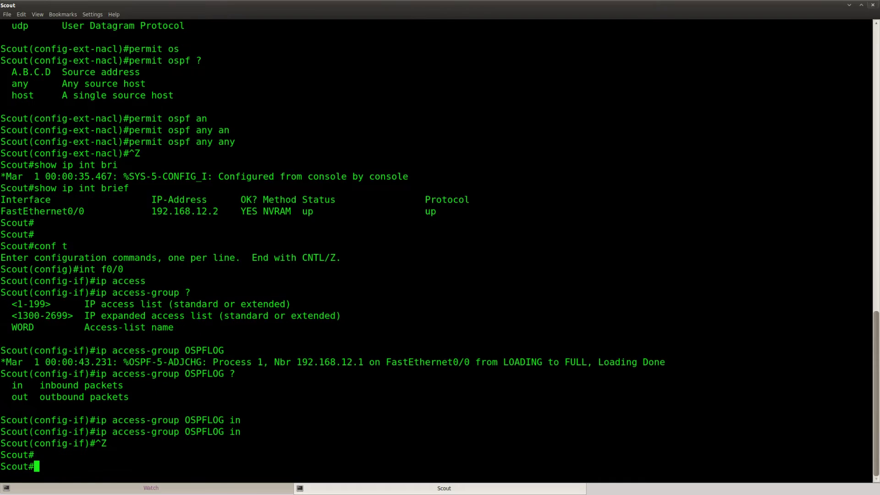
{"action": "key", "text": "Return"}
{"action": "key", "text": "Return"}
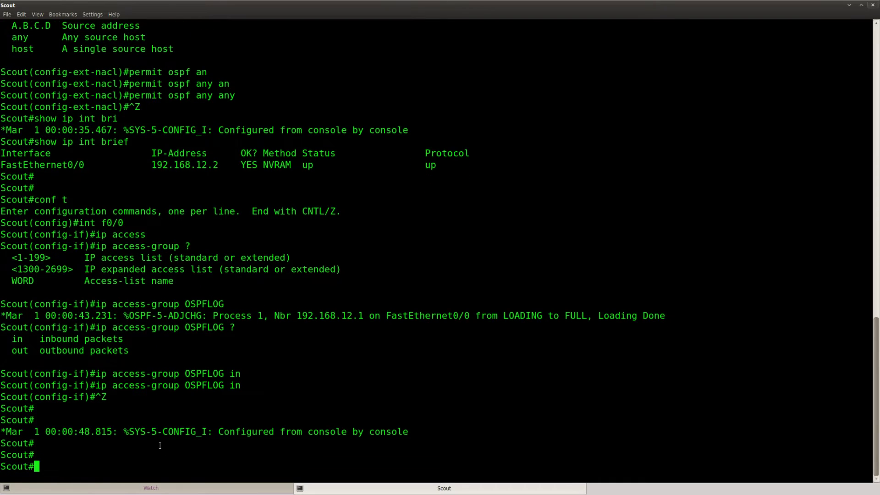
{"action": "type", "text": "sho"}
{"action": "key", "text": "Tab"}
{"action": "type", "text": "access"}
{"action": "key", "text": "Tab"}
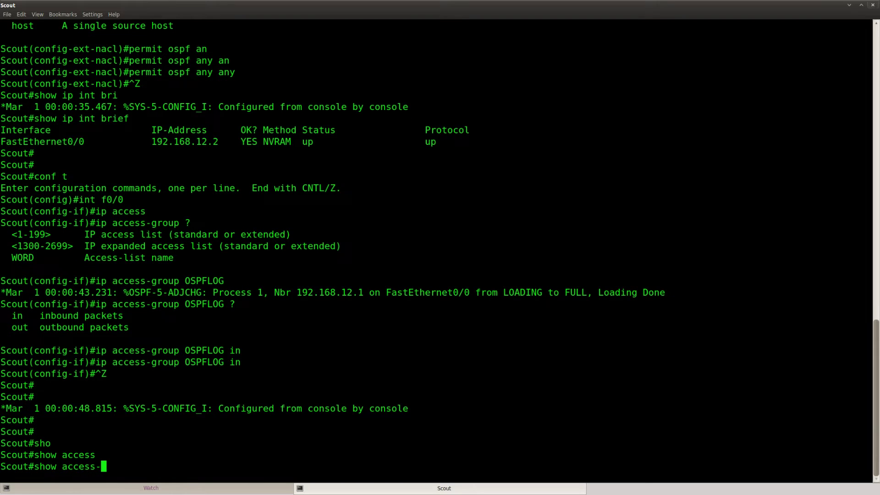
{"action": "type", "text": "-li"}
{"action": "key", "text": "Tab"}
{"action": "key", "text": "Return"}
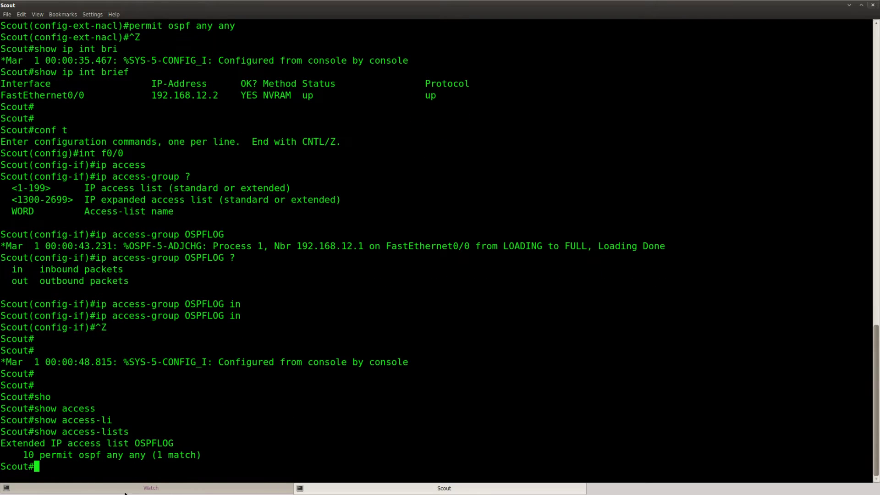
{"action": "left_click_drag", "start_coordinate": [208, 455], "coordinate": [22, 455]}
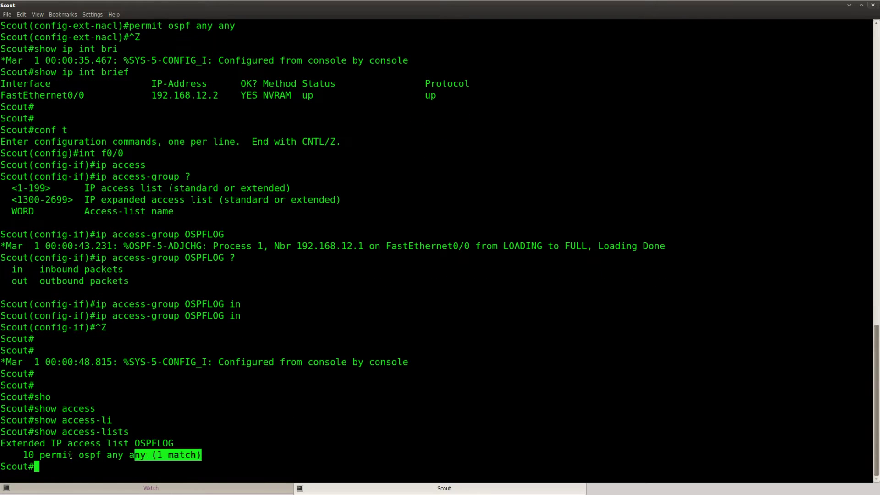
{"action": "left_click", "coordinate": [125, 460]}
Step: Re-enter OSPFLOG configuration and recall the permit ospf any any command from history
{"action": "key", "text": "Return"}
{"action": "key", "text": "Return"}
{"action": "type", "text": "conf t"}
{"action": "key", "text": "Return"}
{"action": "key", "text": "Return"}
{"action": "key", "text": "Up"}
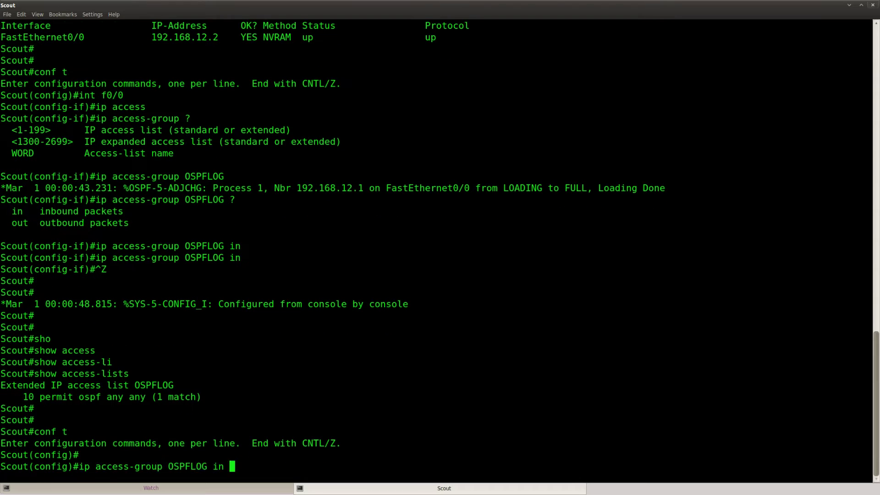
{"action": "key", "text": "Up"}
{"action": "key", "text": "Up"}
{"action": "key", "text": "Up"}
{"action": "key", "text": "Down"}
{"action": "key", "text": "Down"}
{"action": "key", "text": "Down"}
{"action": "key", "text": "Up"}
{"action": "key", "text": "Up"}
{"action": "key", "text": "Up"}
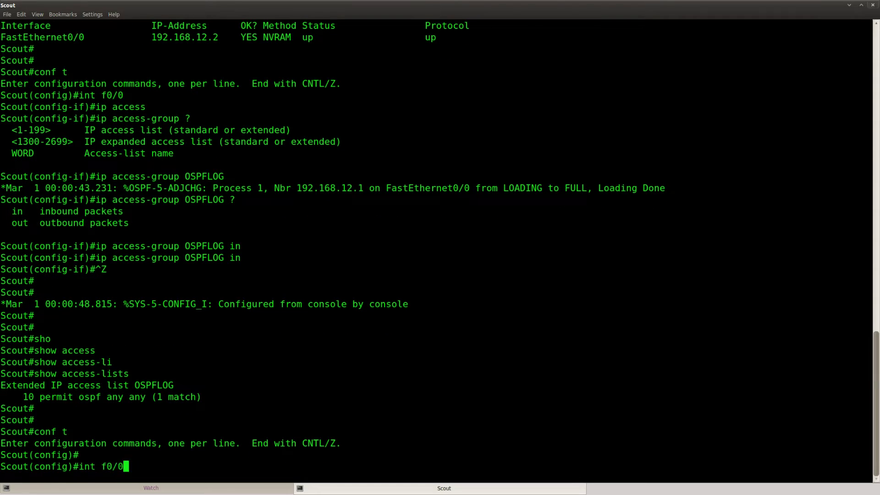
{"action": "key", "text": "Up"}
{"action": "key", "text": "Return"}
{"action": "key", "text": "Up"}
{"action": "key", "text": "Up"}
{"action": "key", "text": "Up"}
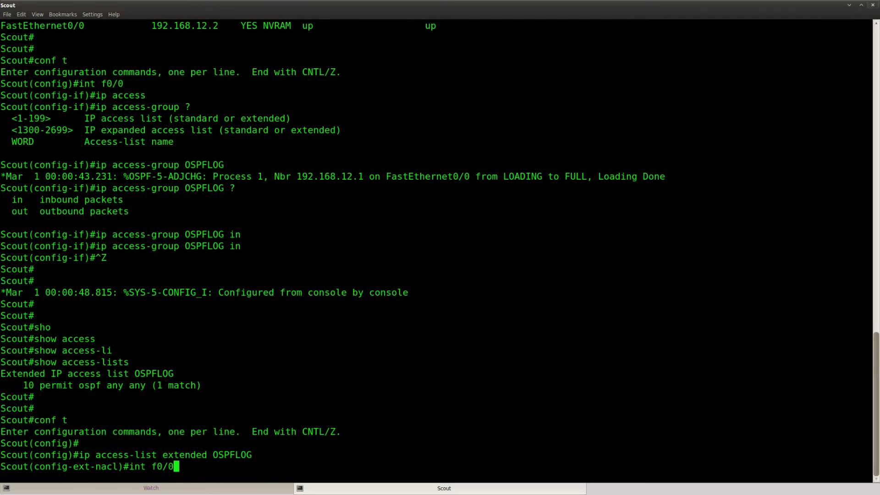
{"action": "key", "text": "Up"}
{"action": "key", "text": "Up"}
{"action": "key", "text": "Up"}
{"action": "key", "text": "Up"}
{"action": "key", "text": "Up"}
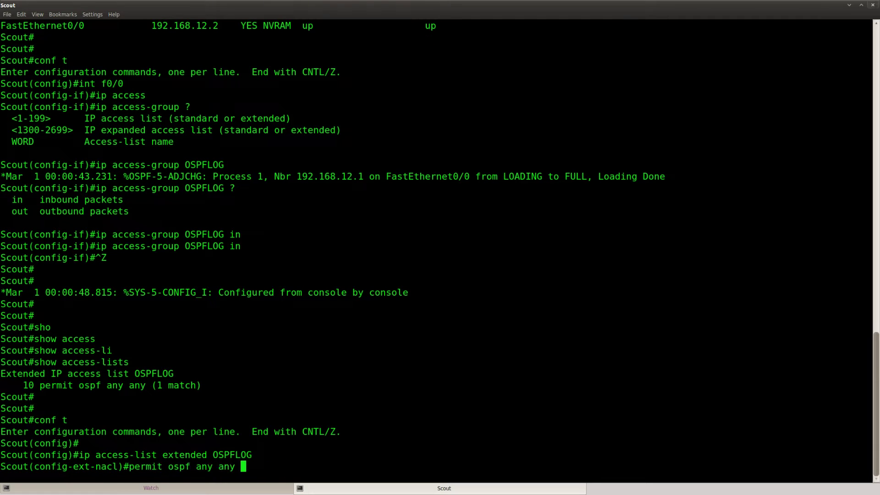
{"action": "key", "text": "Up"}
{"action": "key", "text": "Down"}
Step: Add a permit ospf any any log-input entry to OSPFLOG
{"action": "type", "text": "?"}
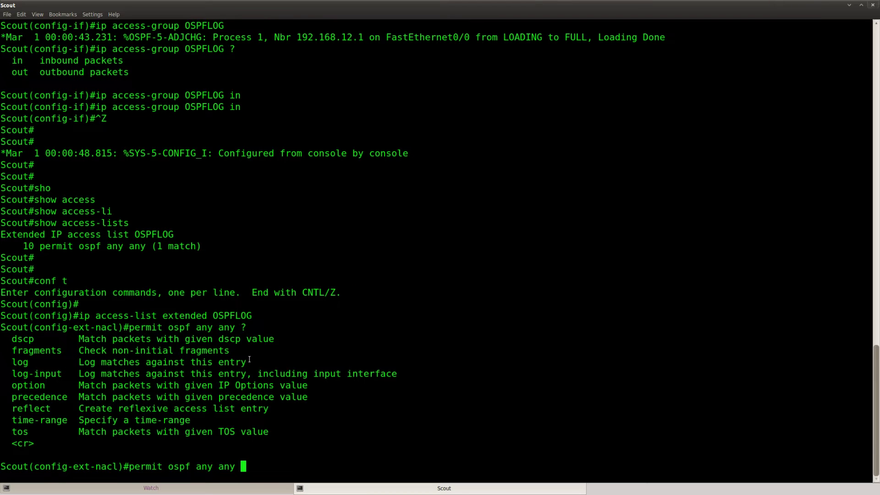
{"action": "left_click_drag", "start_coordinate": [249, 359], "coordinate": [12, 362]}
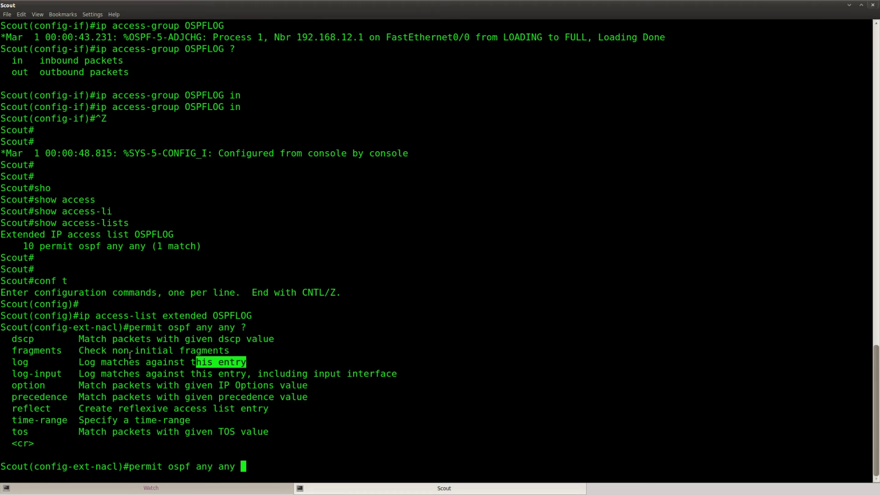
{"action": "left_click", "coordinate": [283, 422]}
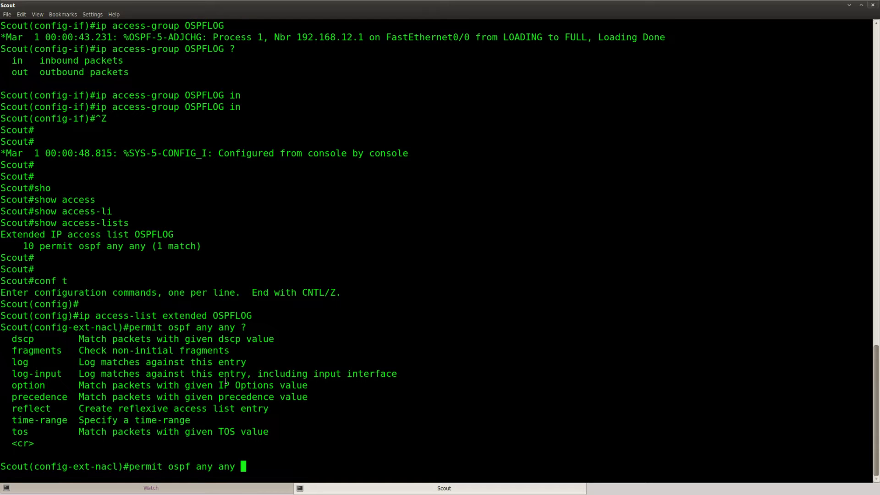
{"action": "type", "text": "log-in"}
{"action": "key", "text": "Tab"}
{"action": "key", "text": "Return"}
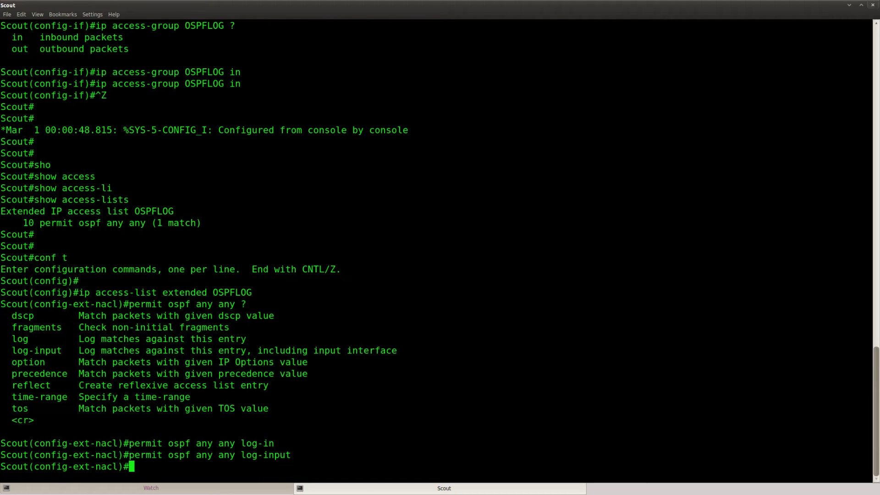
Step: List access lists, noting new log-input entry 20 and entry 10 with 3 matches
{"action": "key", "text": "ctrl+z"}
{"action": "key", "text": "Return"}
{"action": "type", "text": "sho"}
{"action": "key", "text": "Tab"}
{"action": "type", "text": "acce"}
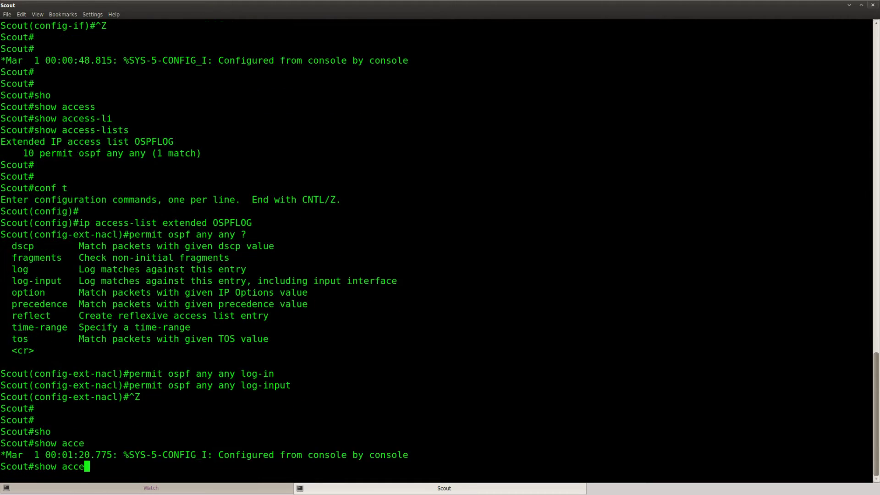
{"action": "type", "text": "ss-li"}
{"action": "key", "text": "Tab"}
{"action": "key", "text": "Return"}
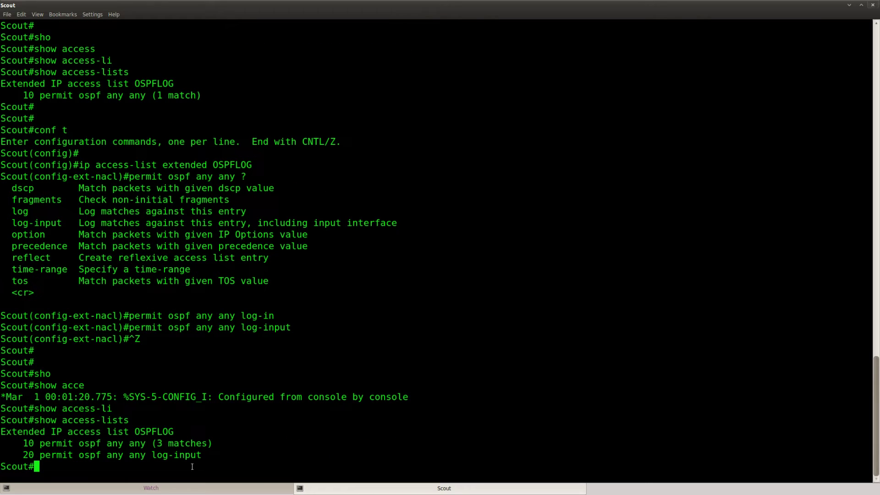
{"action": "left_click_drag", "start_coordinate": [202, 455], "coordinate": [22, 455]}
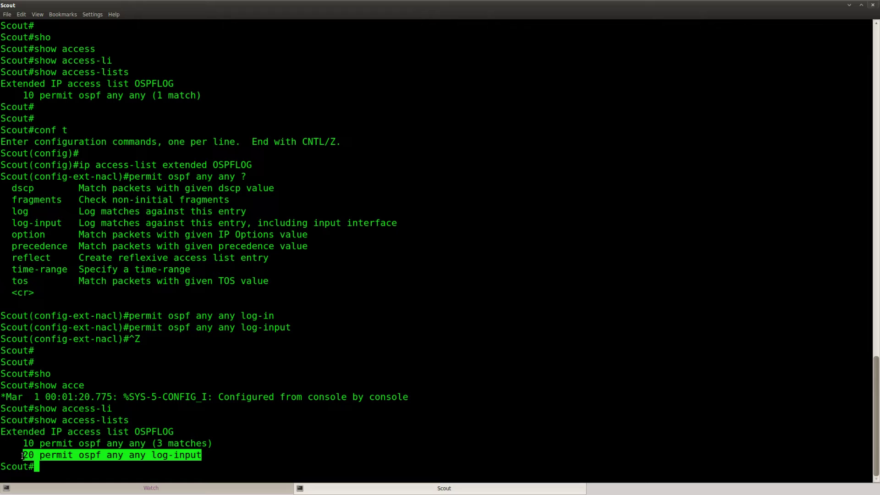
{"action": "left_click_drag", "start_coordinate": [213, 443], "coordinate": [22, 443]}
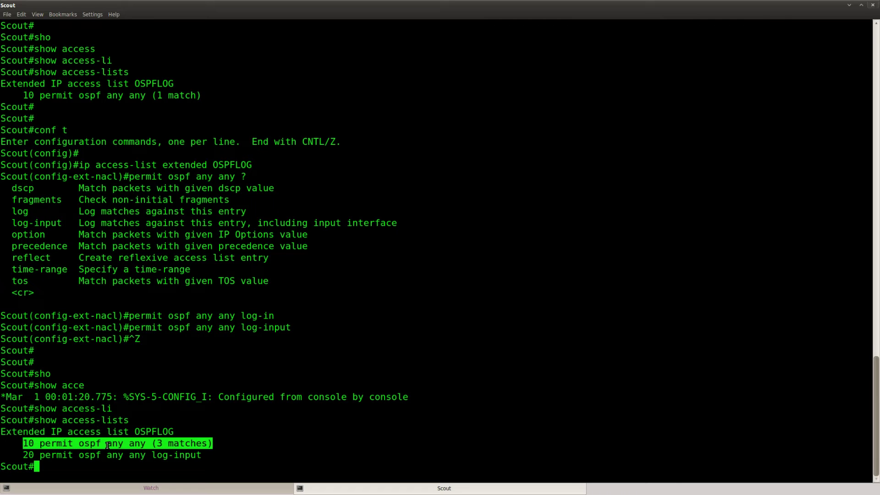
Step: Re-open the OSPFLOG extended list in global configuration
{"action": "key", "text": "Return"}
{"action": "key", "text": "Return"}
{"action": "type", "text": "conf t"}
{"action": "key", "text": "Return"}
{"action": "type", "text": "ip access-list extended OSPFLOG"}
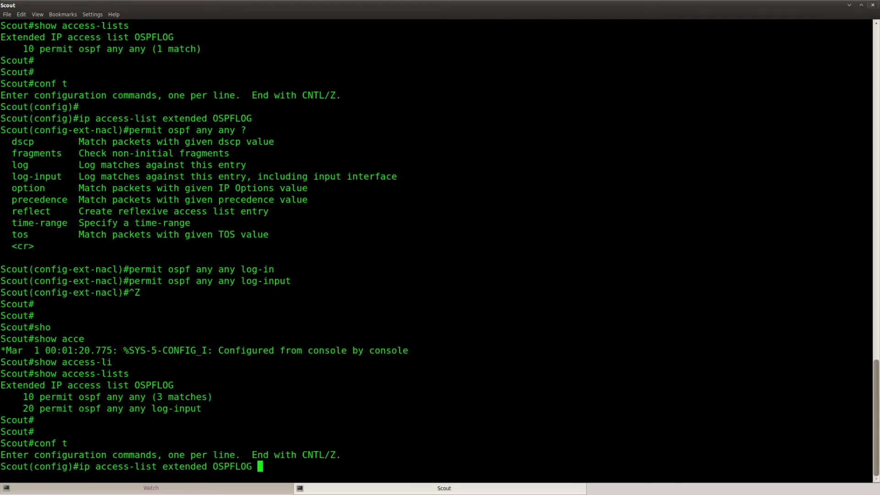
{"action": "key", "text": "Return"}
Step: Delete entry 10 from OSPFLOG and confirm only the log-input entry remains
{"action": "type", "text": "no 10"}
{"action": "key", "text": "Return"}
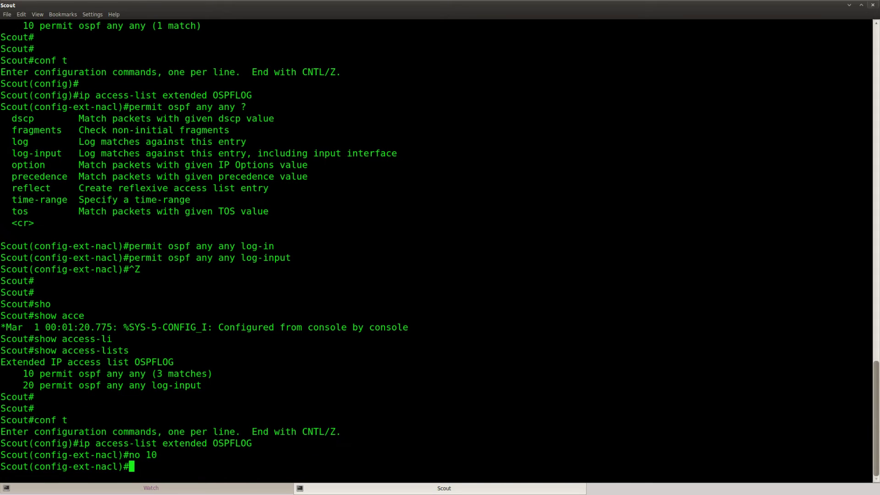
{"action": "key", "text": "ctrl+z"}
{"action": "type", "text": "show access-lists"}
{"action": "key", "text": "Return"}
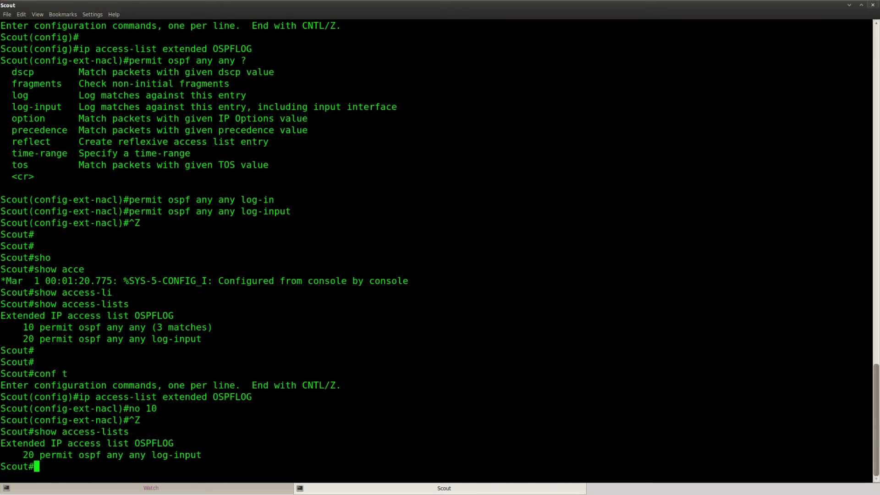
{"action": "key", "text": "Return"}
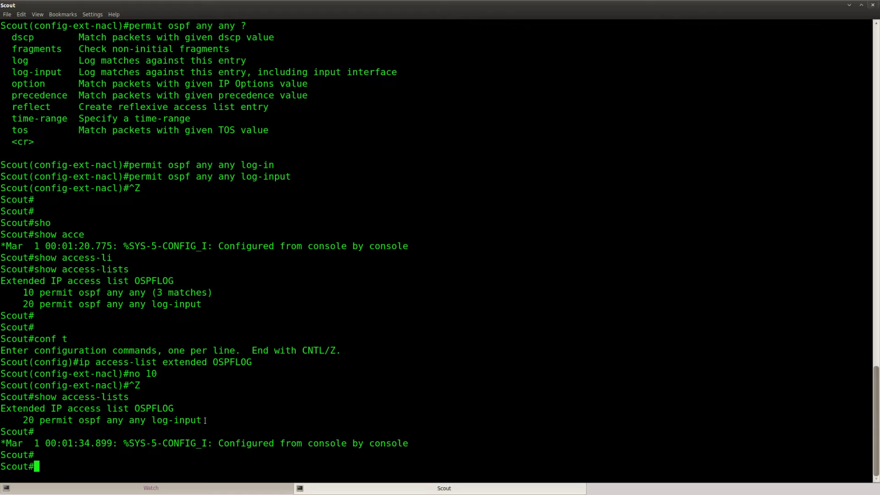
{"action": "left_click_drag", "start_coordinate": [205, 420], "coordinate": [18, 420]}
Step: Re-run show access-lists until the log-input entry records a match
{"action": "key", "text": "Return"}
{"action": "key", "text": "Up"}
{"action": "key", "text": "Return"}
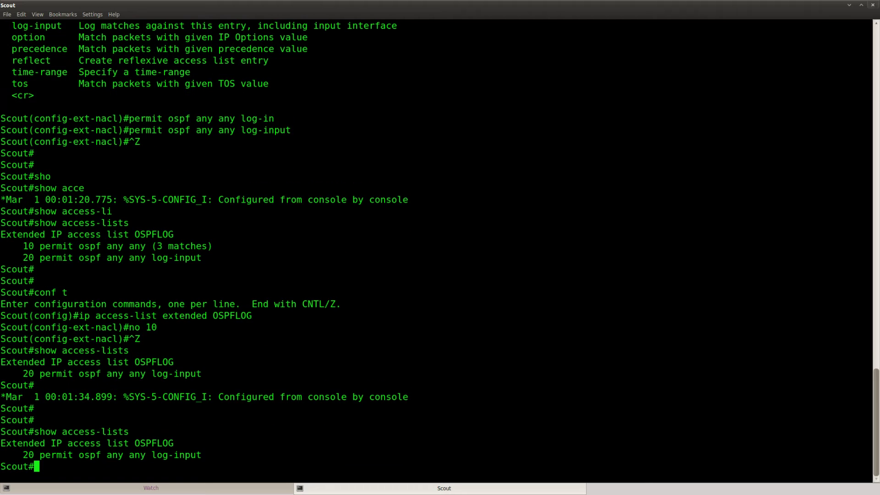
{"action": "key", "text": "Return"}
{"action": "key", "text": "Up"}
{"action": "key", "text": "Return"}
{"action": "key", "text": "Return"}
{"action": "key", "text": "Return"}
{"action": "key", "text": "Up"}
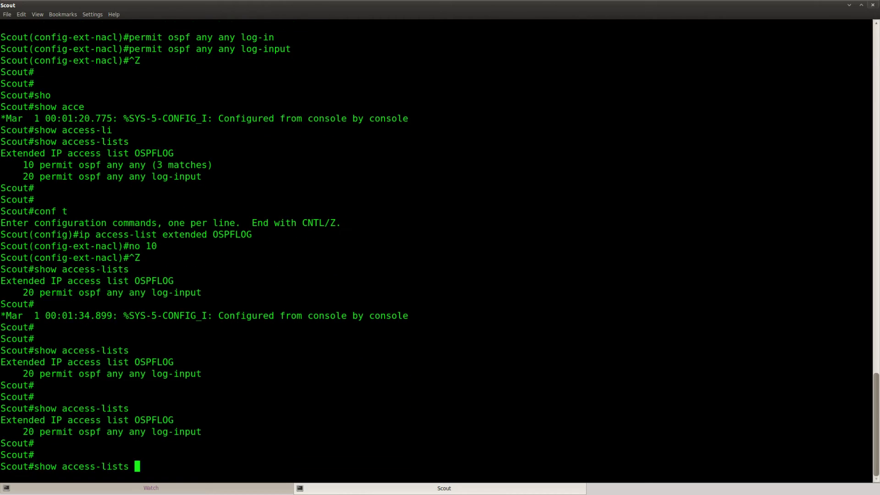
{"action": "key", "text": "Return"}
{"action": "key", "text": "Return"}
{"action": "key", "text": "Up"}
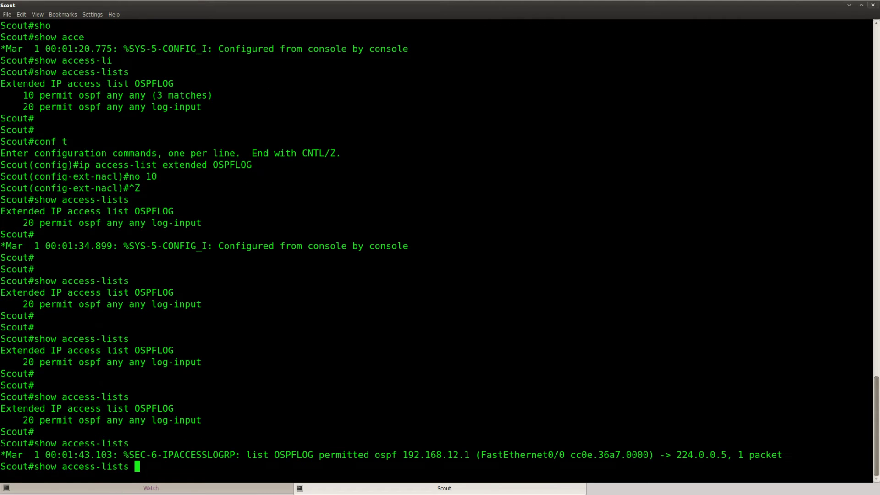
{"action": "key", "text": "Return"}
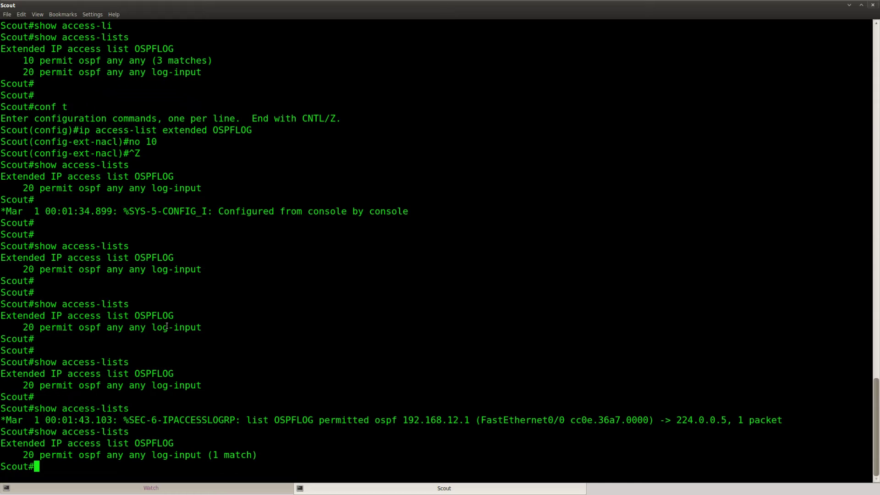
Step: Highlight OSPFLOG, the OSPF source address and the sender's MAC address in the log message
{"action": "double_click", "coordinate": [294, 418]}
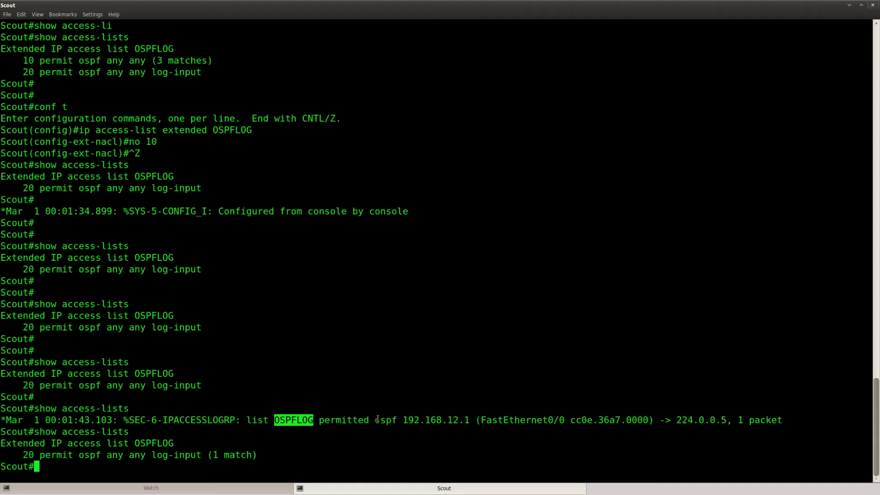
{"action": "left_click_drag", "start_coordinate": [374, 420], "coordinate": [563, 422]}
{"action": "left_click", "coordinate": [475, 427]}
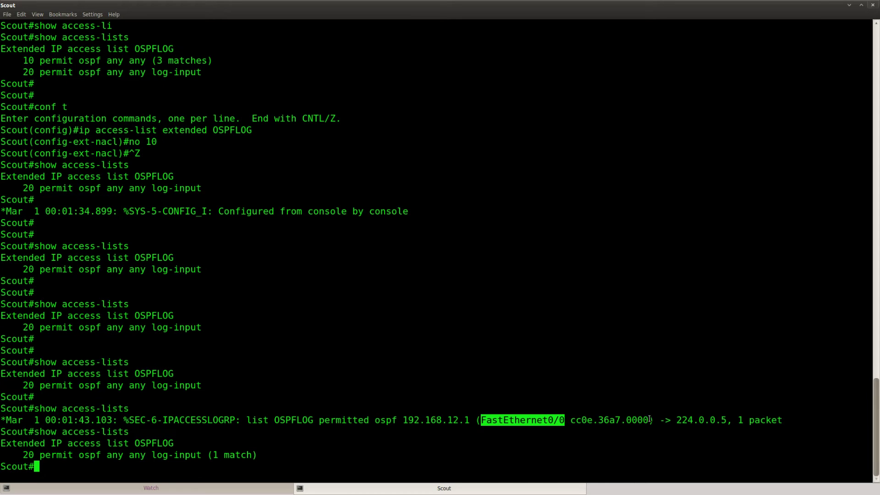
{"action": "left_click_drag", "start_coordinate": [649, 420], "coordinate": [570, 421]}
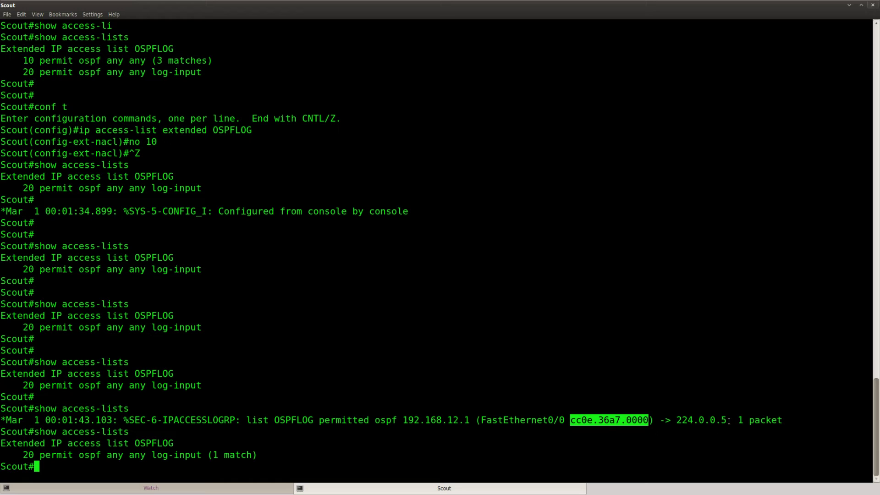
{"action": "left_click_drag", "start_coordinate": [729, 420], "coordinate": [677, 420]}
{"action": "left_click", "coordinate": [594, 448]}
{"action": "key", "text": "Return"}
{"action": "key", "text": "Return"}
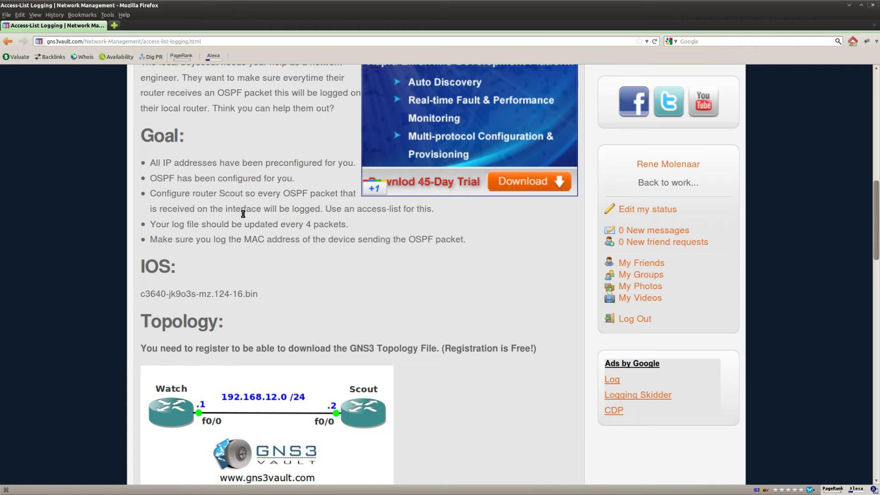
{"action": "left_click_drag", "start_coordinate": [350, 224], "coordinate": [150, 224]}
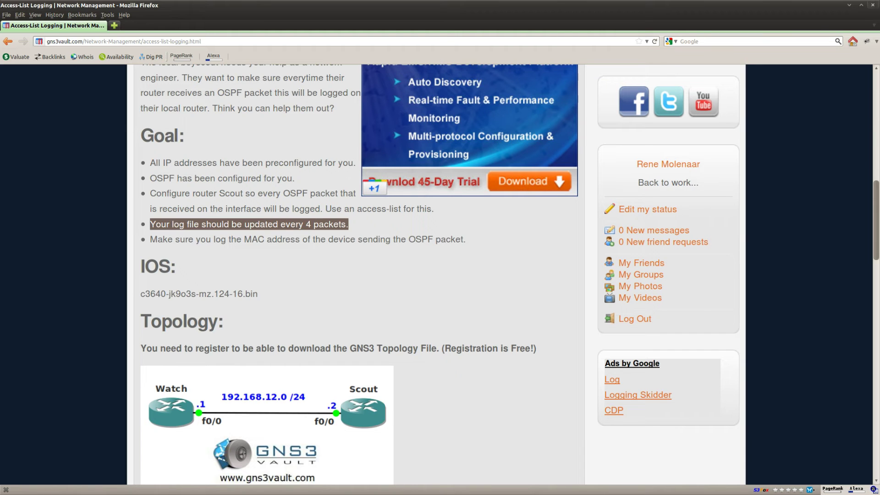
Step: On Scout, enter global configuration mode and list the ip access-list subcommand options
{"action": "key", "text": "alt+Tab"}
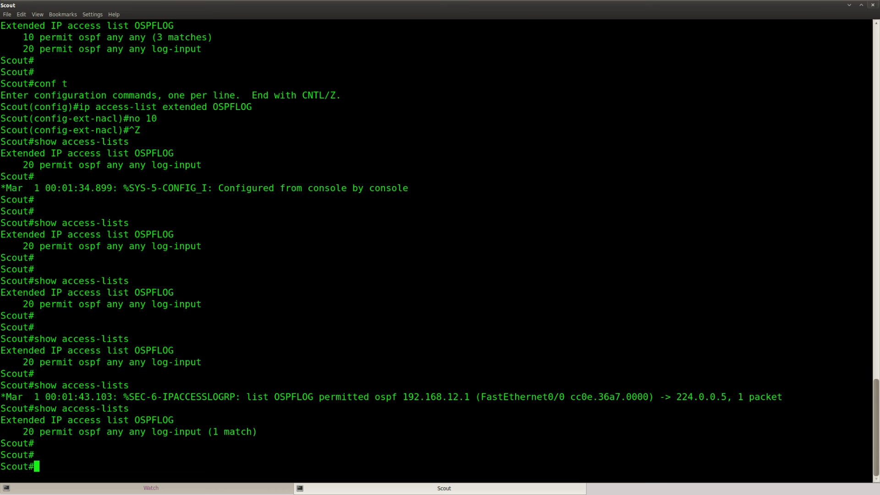
{"action": "type", "text": "conf t"}
{"action": "key", "text": "Return"}
{"action": "type", "text": "ip acc"}
{"action": "key", "text": "Tab"}
{"action": "type", "text": "es"}
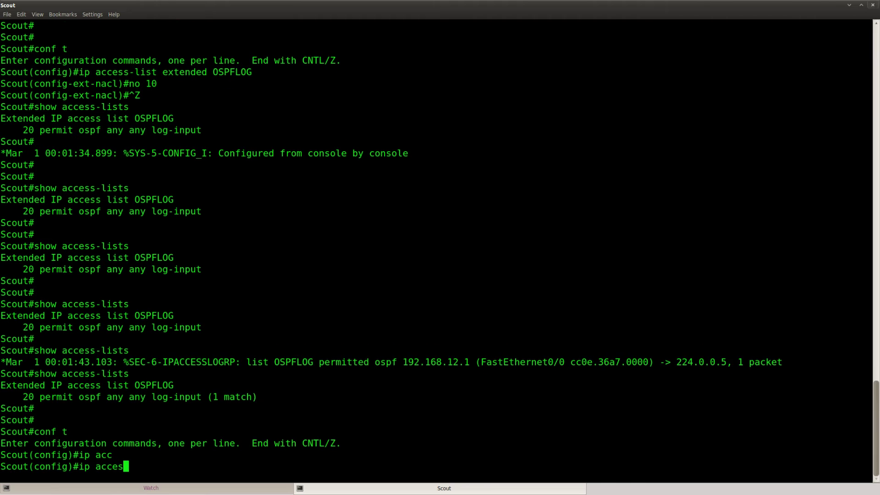
{"action": "key", "text": "Tab"}
{"action": "type", "text": "?"}
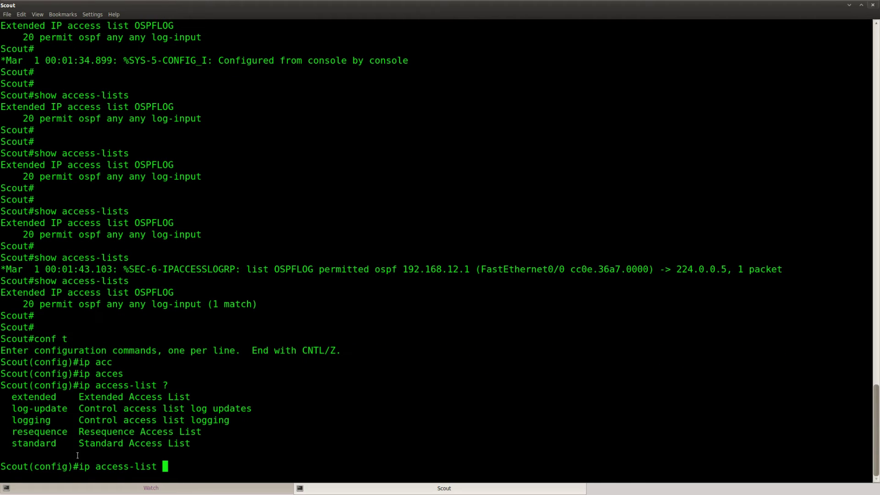
{"action": "left_click_drag", "start_coordinate": [12, 419], "coordinate": [35, 409]}
{"action": "type", "text": "log"}
{"action": "key", "text": "Tab"}
{"action": "type", "text": "-up"}
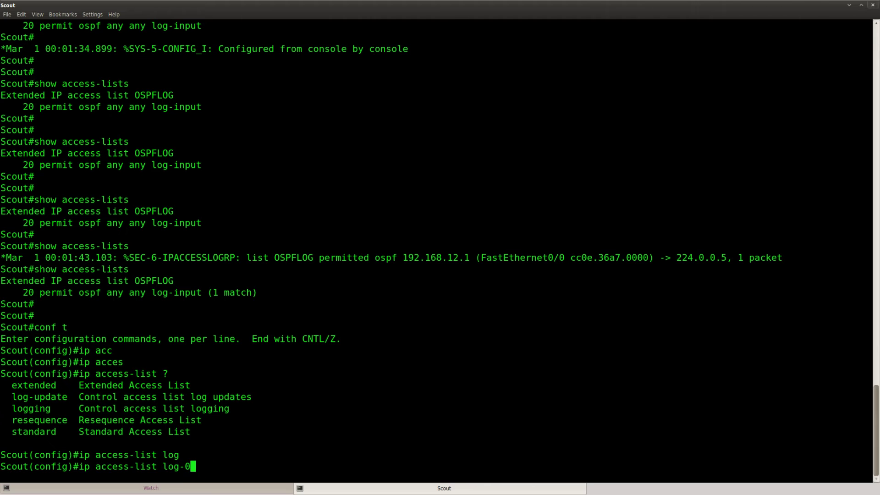
{"action": "key", "text": "Tab"}
{"action": "type", "text": "?"}
{"action": "type", "text": "te t"}
{"action": "key", "text": "Tab"}
{"action": "type", "text": "?"}
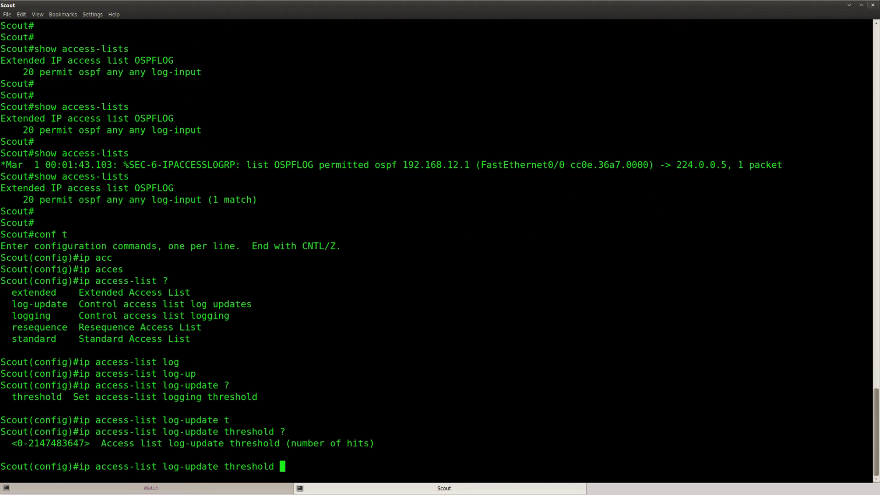
{"action": "type", "text": "4"}
{"action": "key", "text": "BackSpace"}
{"action": "left_click_drag", "start_coordinate": [373, 443], "coordinate": [112, 443]}
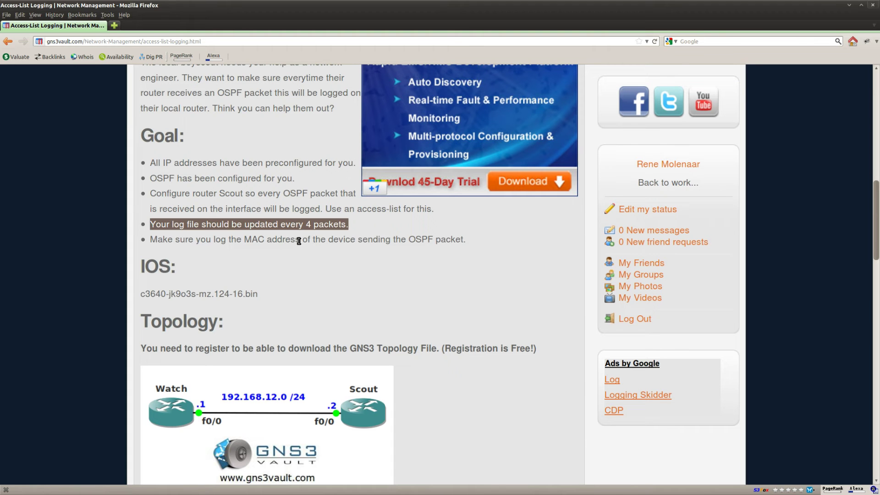
{"action": "key", "text": "alt+Tab"}
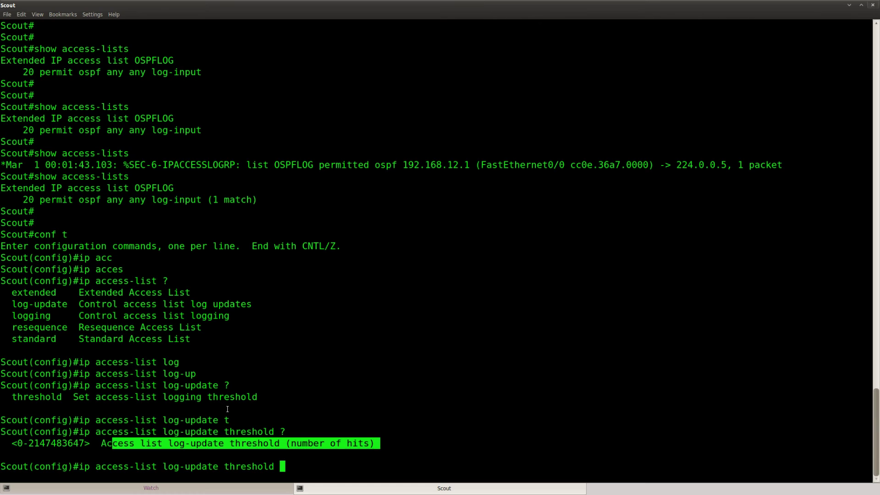
{"action": "left_click", "coordinate": [226, 407]}
Step: Apply an access-list log-update threshold of 4 on Scout
{"action": "type", "text": "4"}
{"action": "key", "text": "Return"}
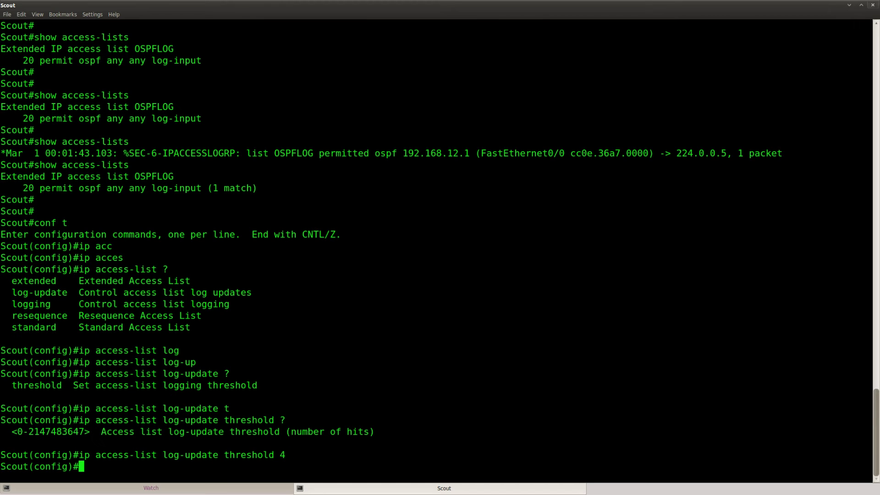
{"action": "key", "text": "Return"}
{"action": "key", "text": "Return"}
Step: Check the ip access-list logging interval options, then leave configuration mode with Ctrl+Z
{"action": "type", "text": "ip access-li"}
{"action": "key", "text": "Tab"}
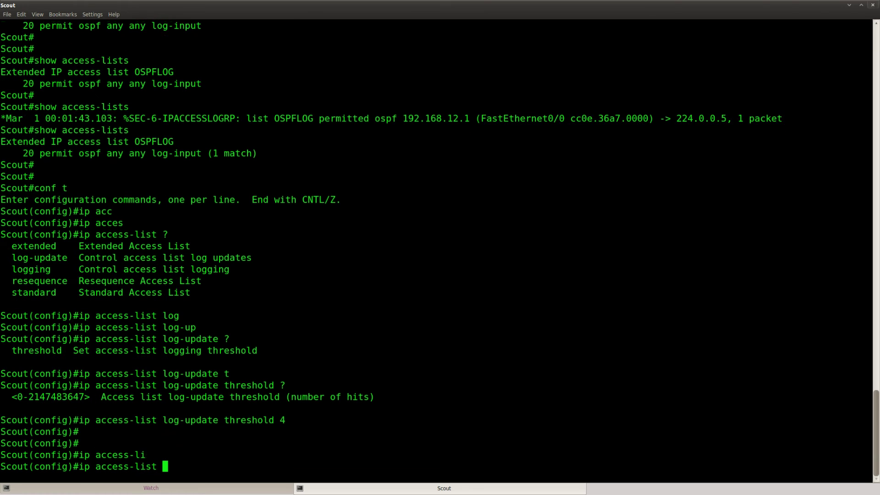
{"action": "type", "text": "?logg"}
{"action": "key", "text": "Tab"}
{"action": "type", "text": "?"}
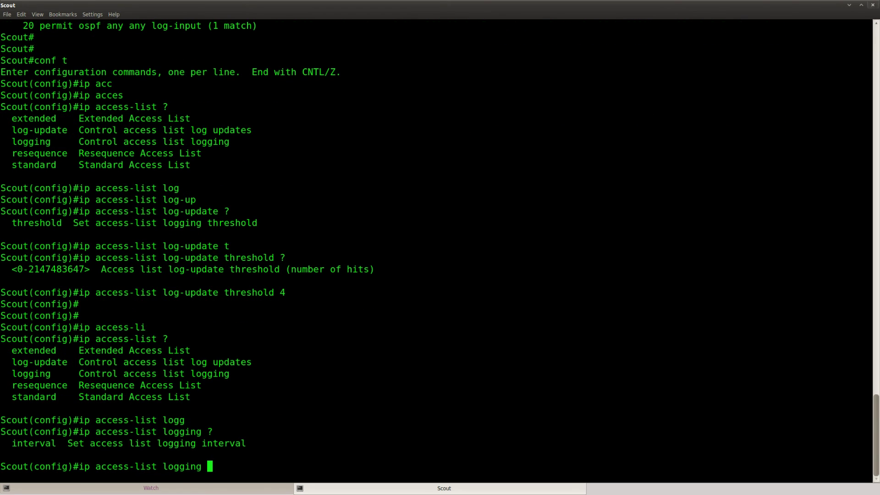
{"action": "type", "text": "inter"}
{"action": "key", "text": "Tab"}
{"action": "type", "text": "?"}
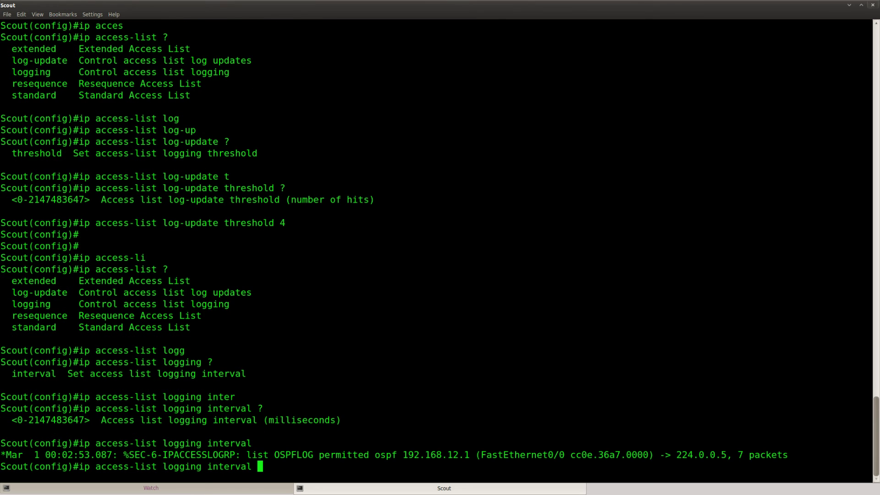
{"action": "key", "text": "Tab"}
{"action": "key", "text": "Tab"}
{"action": "key", "text": "Tab"}
{"action": "key", "text": "ctrl+z"}
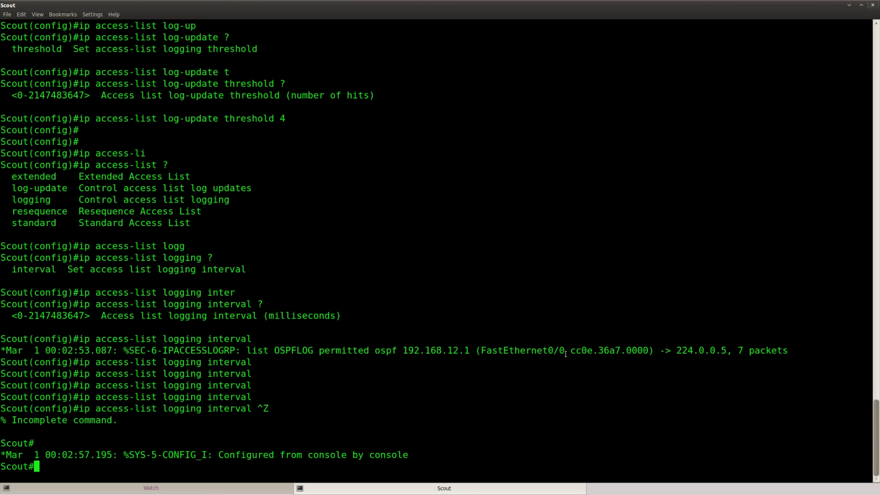
Step: Highlight the logging interval milliseconds help line and add empty prompts
{"action": "left_click_drag", "start_coordinate": [343, 316], "coordinate": [44, 329]}
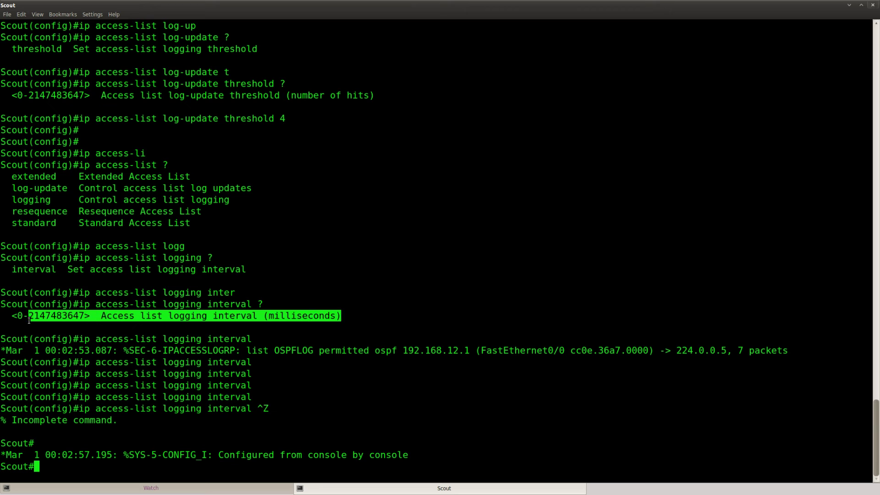
{"action": "key", "text": "Return"}
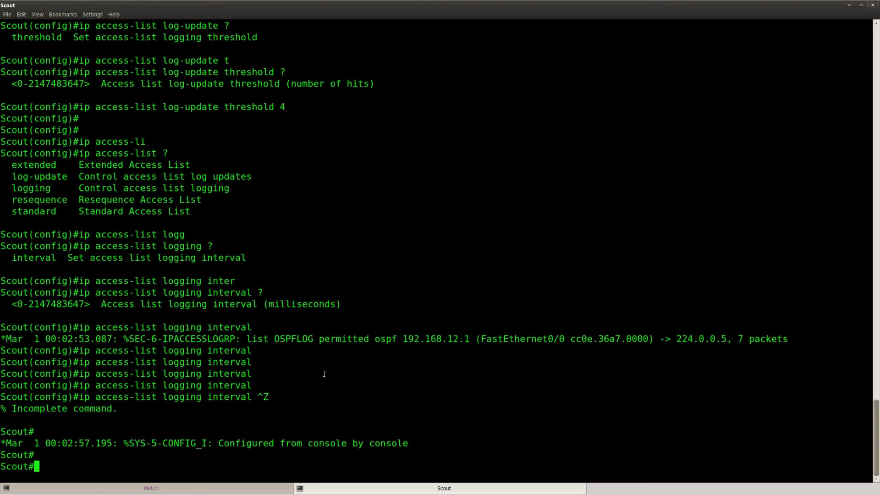
{"action": "key", "text": "Return"}
{"action": "key", "text": "Return"}
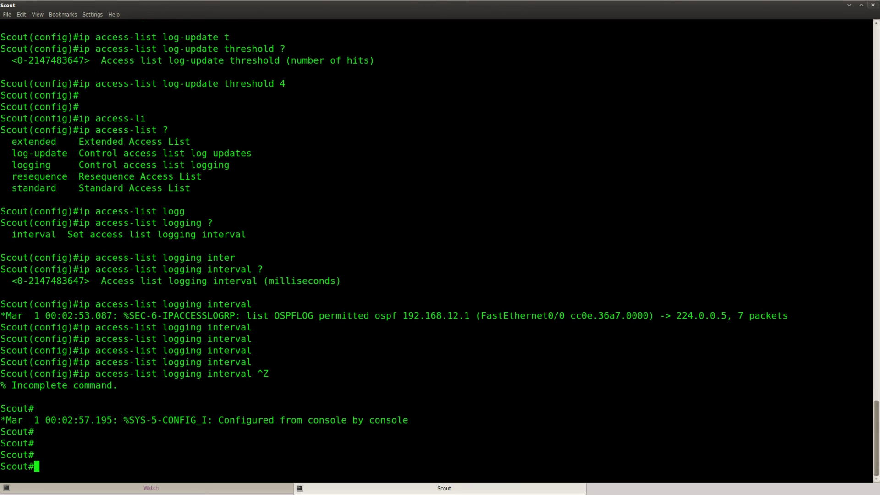
{"action": "key", "text": "Return"}
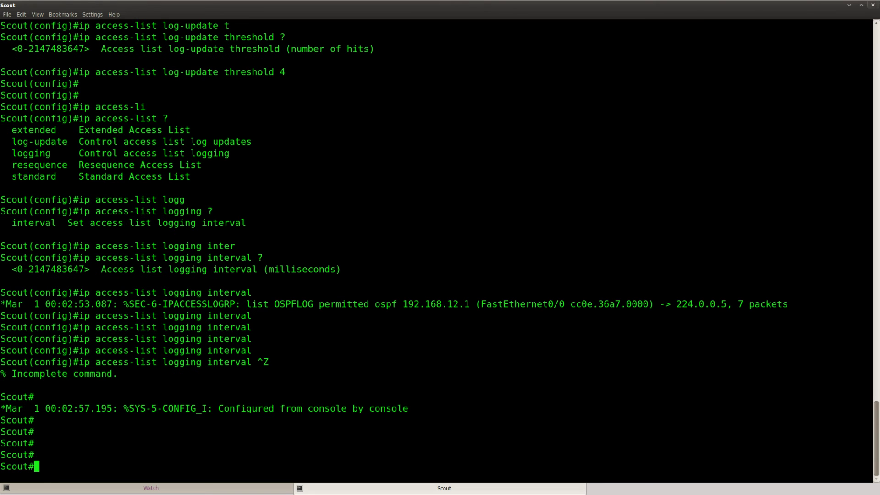
Step: In Firefox, mark the lab goal requiring the sender's MAC address be logged
{"action": "key", "text": "alt+Tab"}
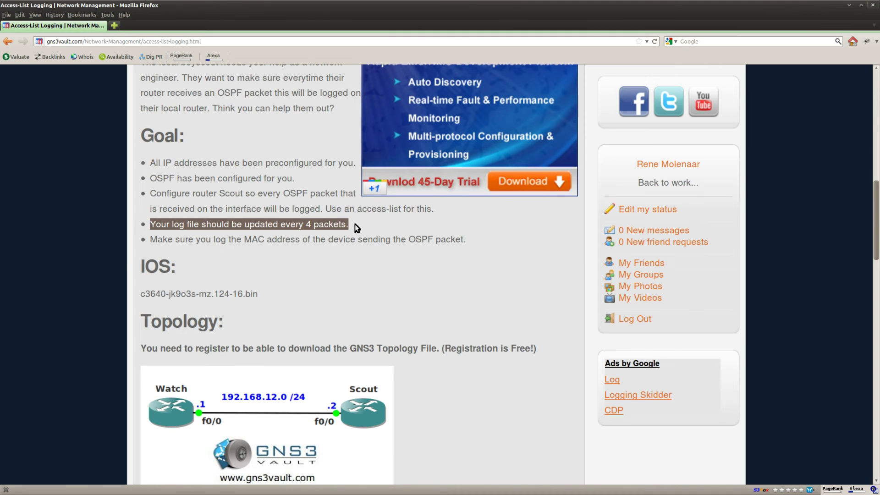
{"action": "left_click_drag", "start_coordinate": [355, 224], "coordinate": [192, 224]}
{"action": "left_click", "coordinate": [267, 254]}
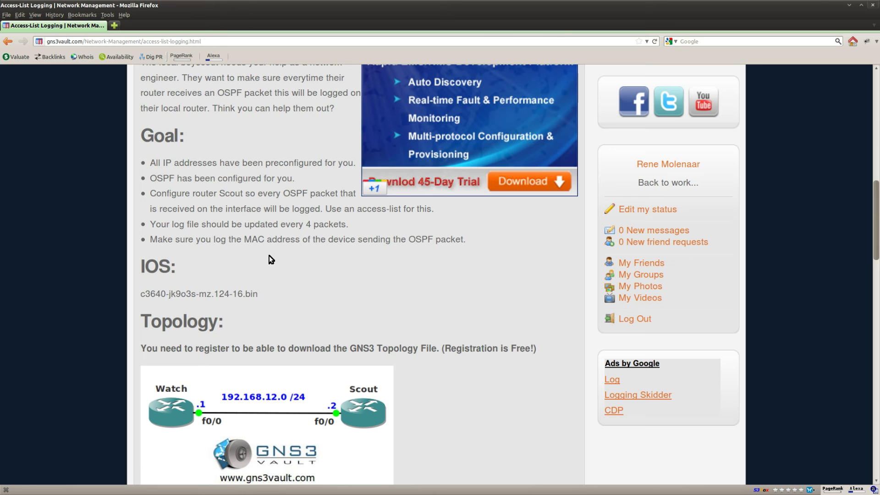
{"action": "left_click_drag", "start_coordinate": [466, 240], "coordinate": [174, 242]}
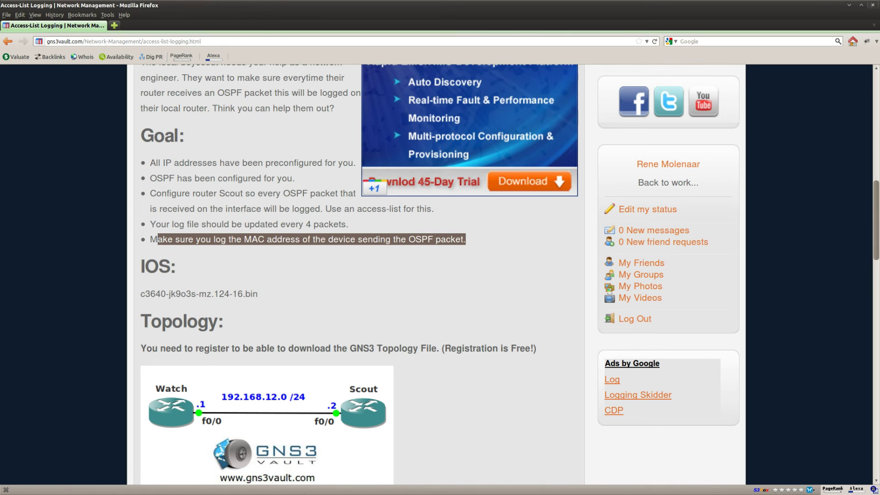
Step: Display Scout's running configuration with show run
{"action": "key", "text": "alt+Tab"}
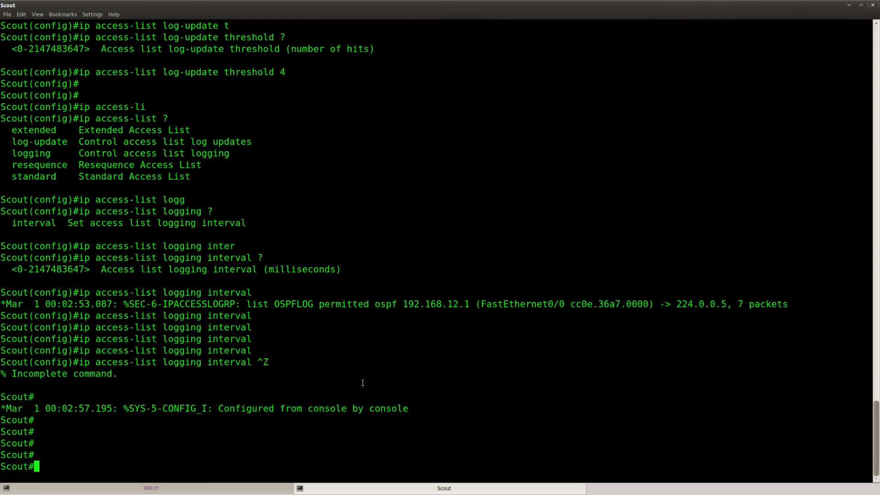
{"action": "scroll", "coordinate": [362, 382], "scroll_direction": "up", "scroll_amount": 6}
{"action": "scroll", "coordinate": [361, 381], "scroll_direction": "up", "scroll_amount": 1}
{"action": "key", "text": "Return"}
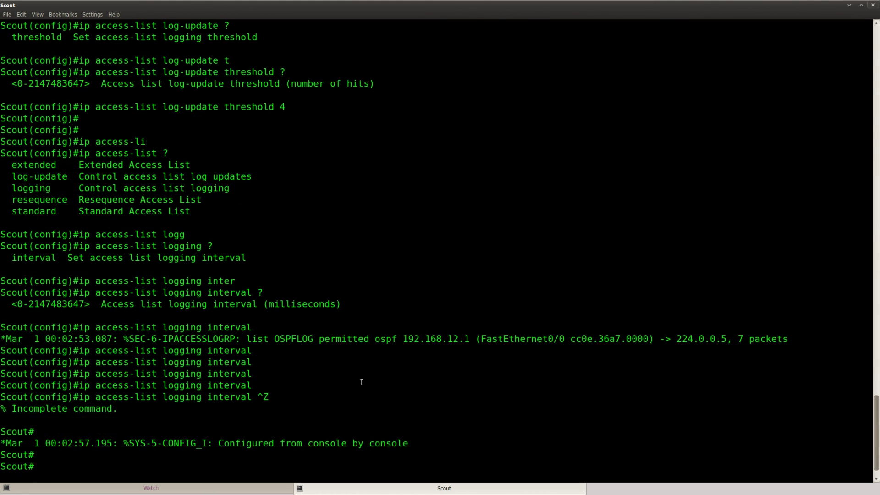
{"action": "key", "text": "Return"}
{"action": "key", "text": "Return"}
{"action": "key", "text": "Return"}
{"action": "type", "text": "show run"}
{"action": "key", "text": "Return"}
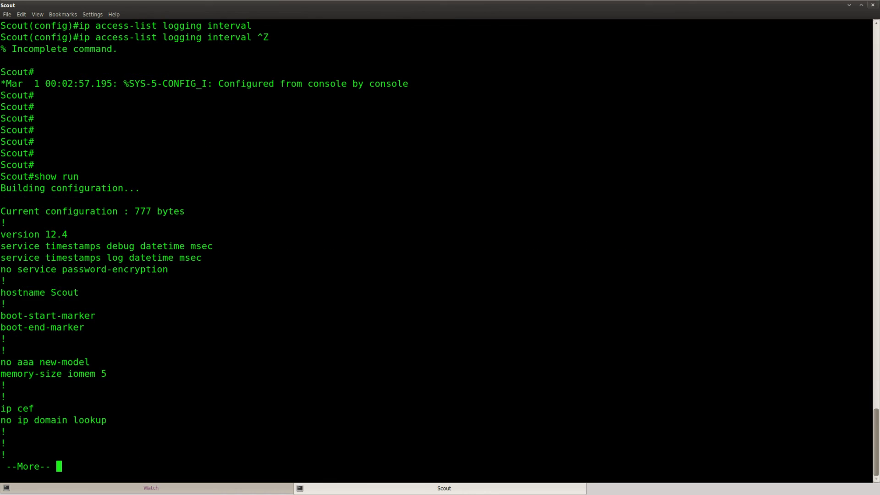
Step: Page to the access-list section and highlight OSPFLOG's log-input keyword
{"action": "key", "text": "space"}
{"action": "key", "text": "space"}
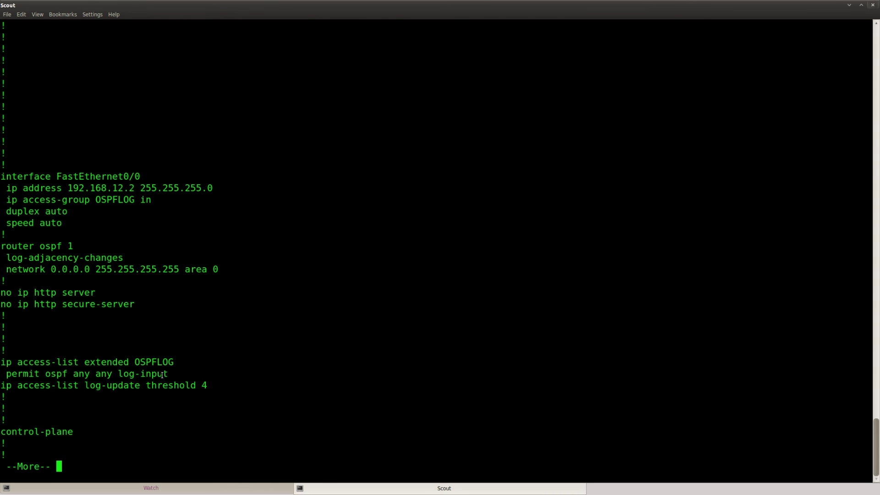
{"action": "left_click_drag", "start_coordinate": [169, 374], "coordinate": [118, 374]}
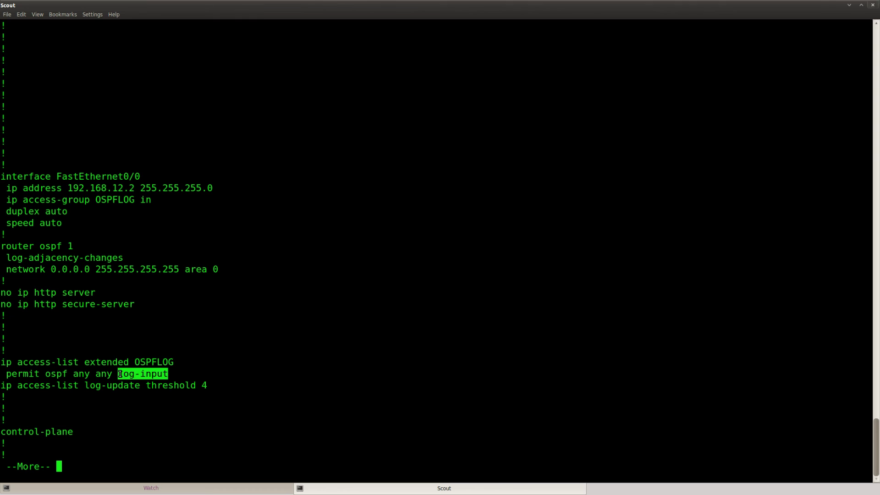
{"action": "left_click", "coordinate": [174, 413]}
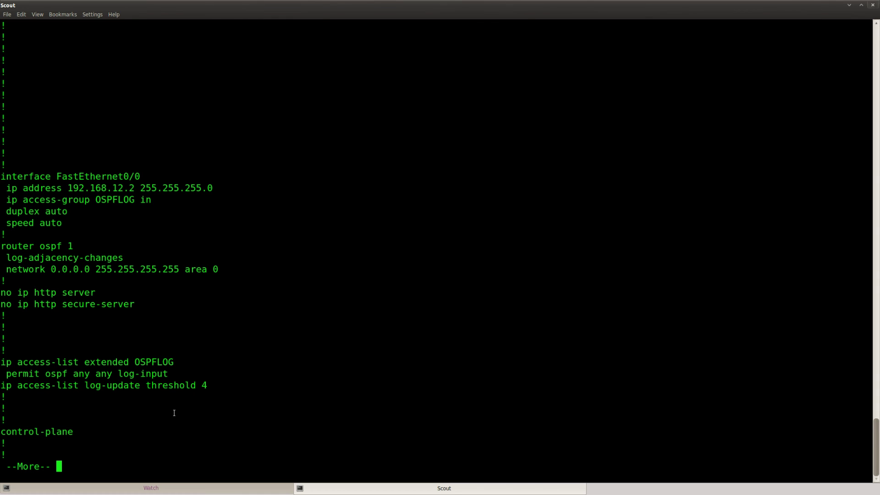
{"action": "key", "text": "q"}
Step: Scroll back to the 4-packet log line and highlight the sender's MAC address
{"action": "scroll", "coordinate": [304, 336], "scroll_direction": "up", "scroll_amount": 1}
{"action": "scroll", "coordinate": [304, 335], "scroll_direction": "up", "scroll_amount": 12}
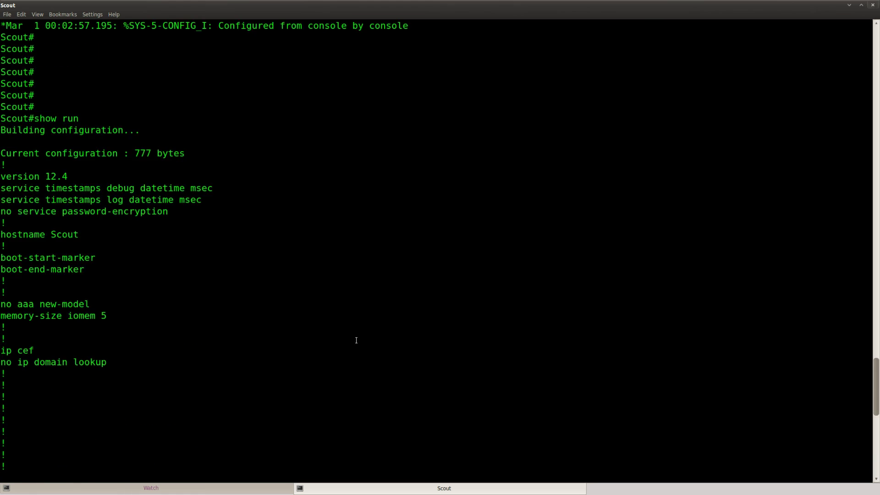
{"action": "scroll", "coordinate": [356, 339], "scroll_direction": "up", "scroll_amount": 5}
{"action": "scroll", "coordinate": [354, 344], "scroll_direction": "up", "scroll_amount": 7}
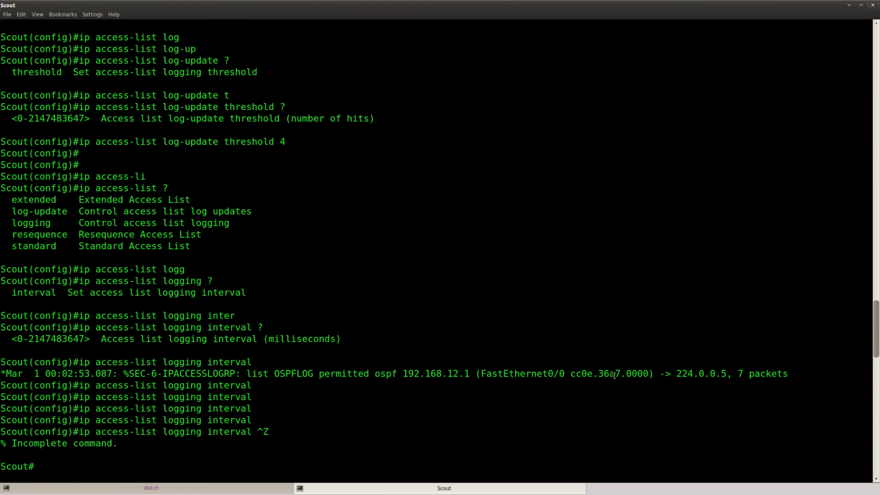
{"action": "left_click_drag", "start_coordinate": [645, 374], "coordinate": [483, 374]}
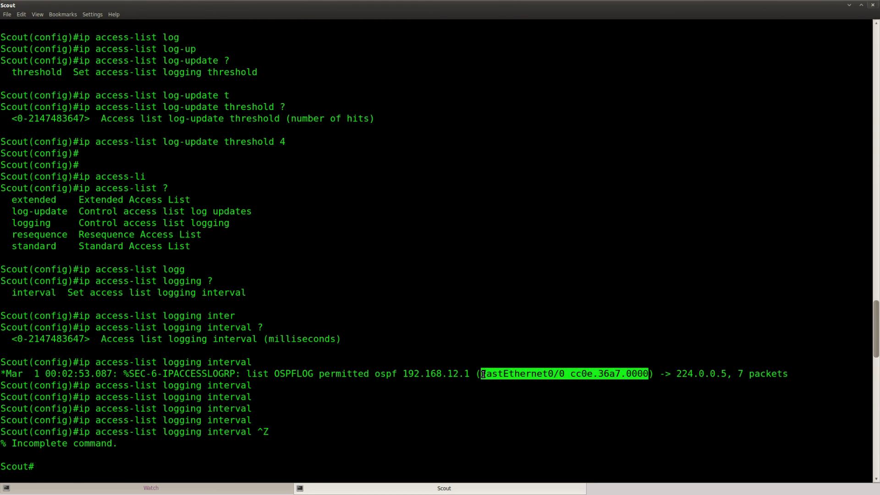
{"action": "left_click", "coordinate": [483, 375]}
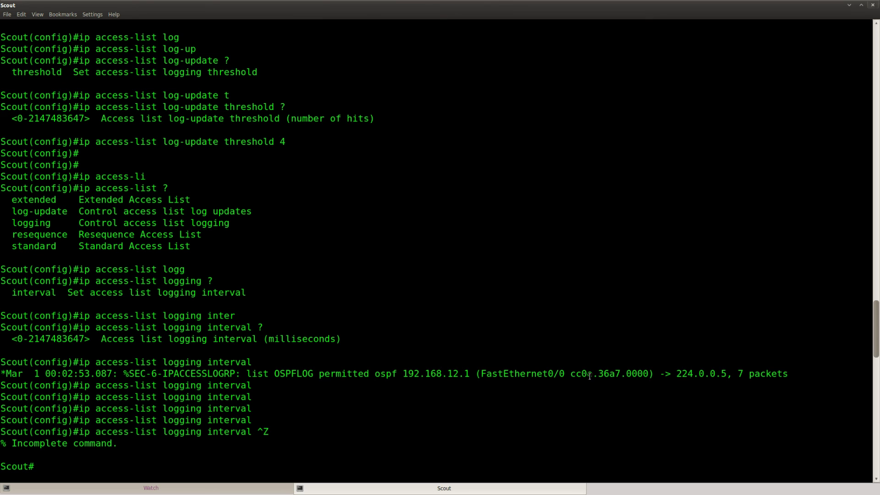
{"action": "left_click_drag", "start_coordinate": [571, 374], "coordinate": [641, 374]}
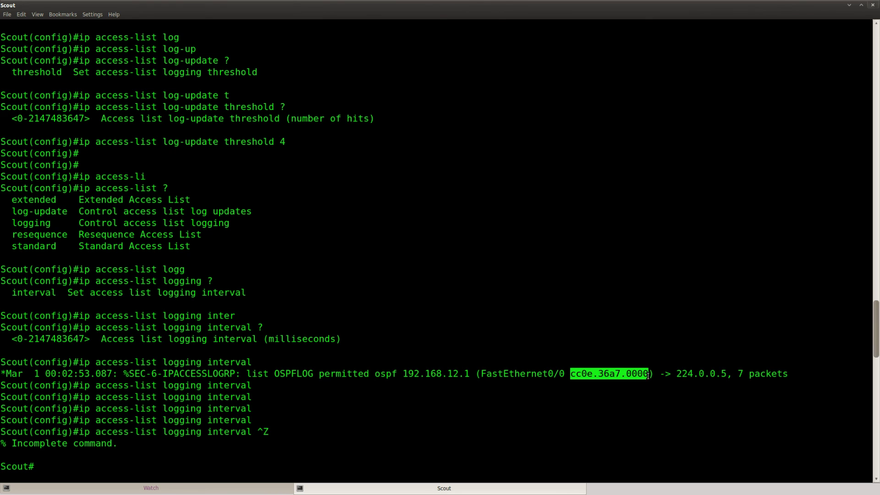
{"action": "left_click", "coordinate": [642, 375]}
{"action": "key", "text": "Return"}
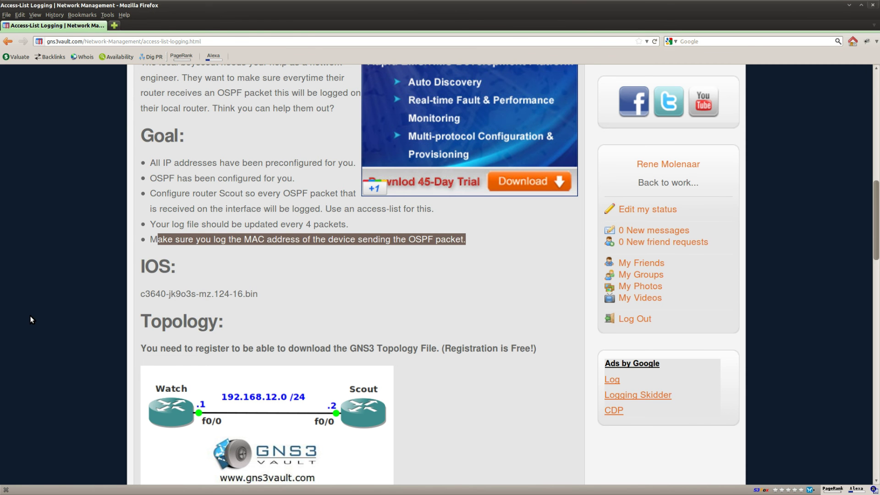
{"action": "left_click", "coordinate": [369, 295]}
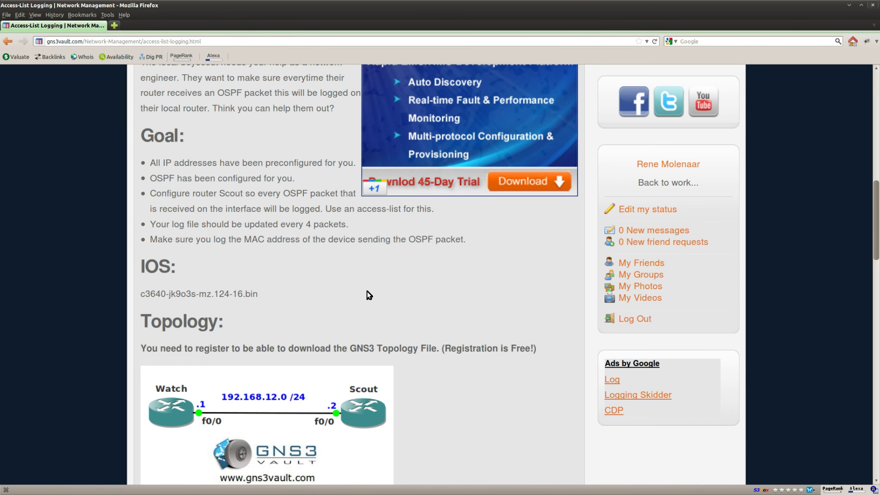